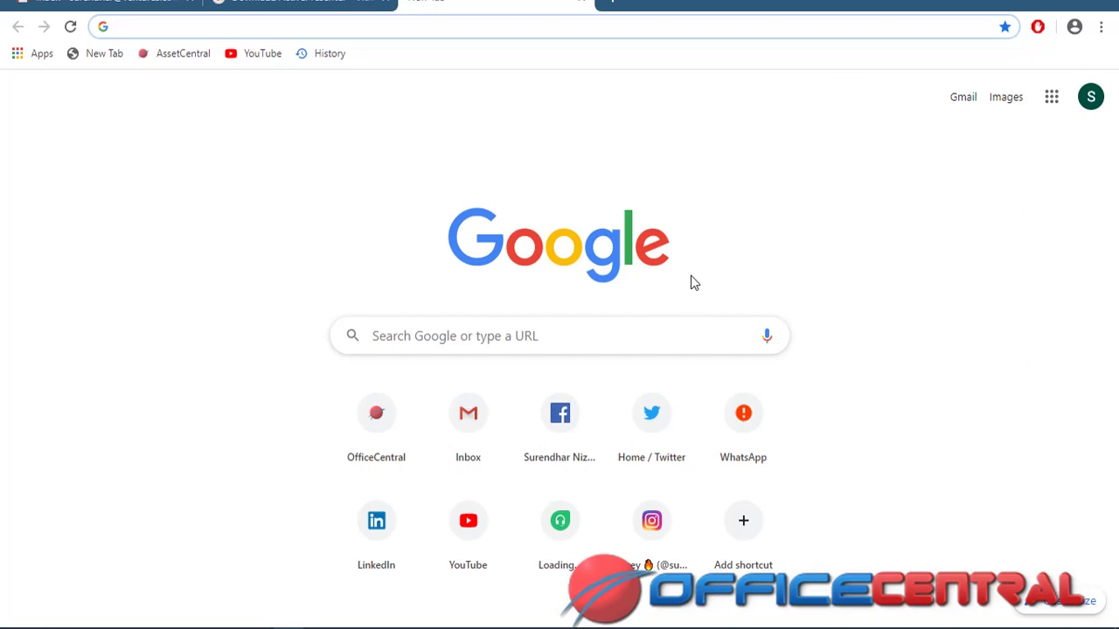
Load v2.officecentral.asia in Chrome to reach the OfficeCentral sign-in page
{"action": "type", "text": "V2.officecentral.asia"}
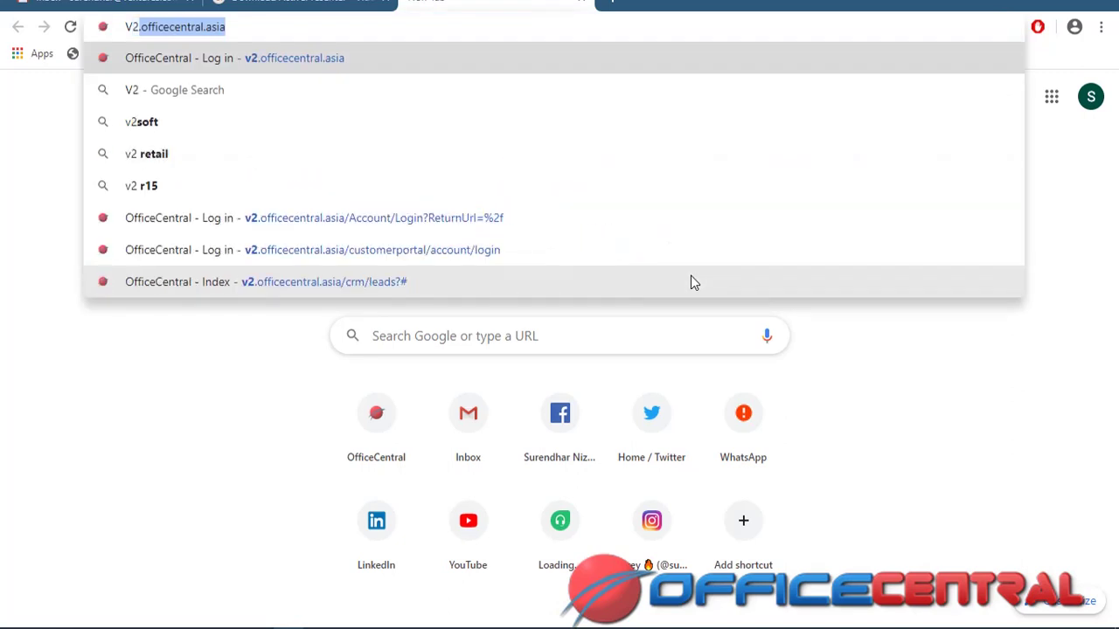
{"action": "key", "text": "Return"}
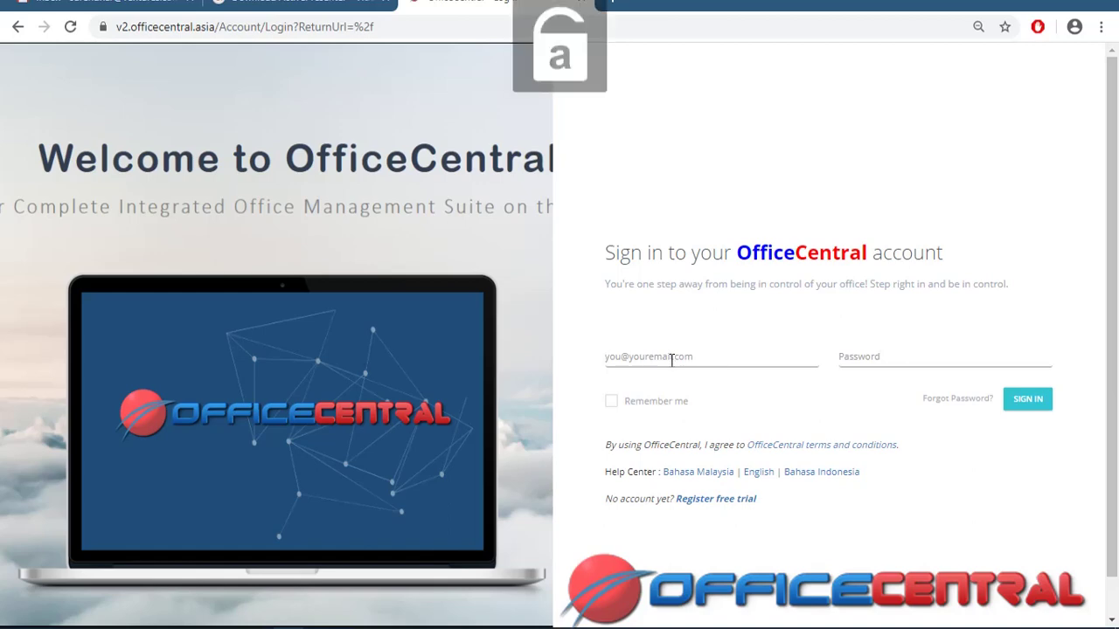
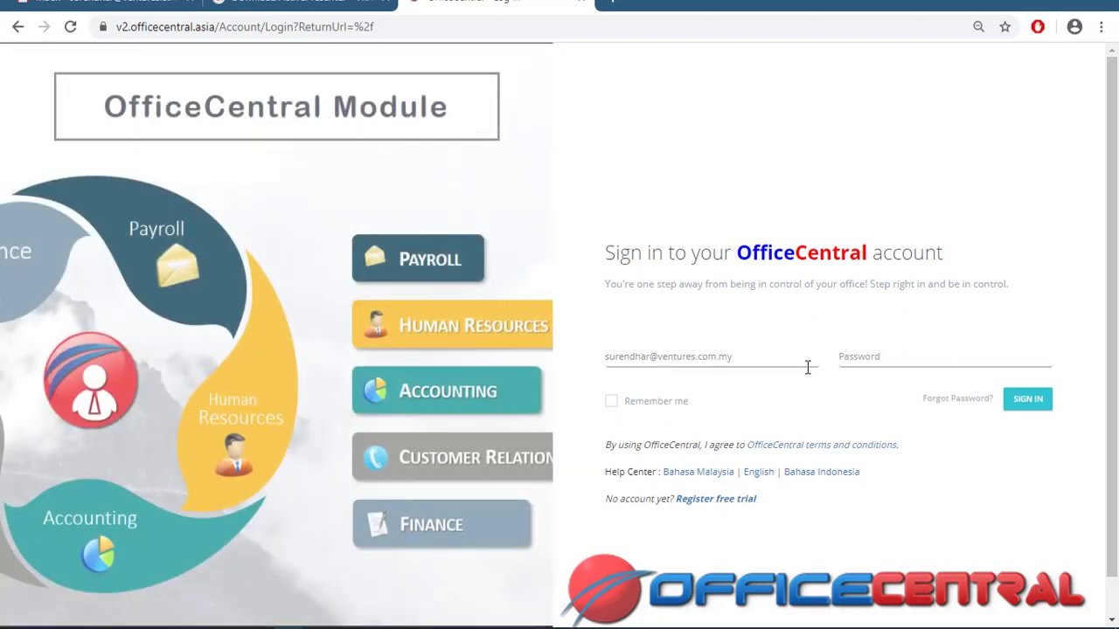
Enter the account e-mail and password, then submit the sign-in form
{"action": "left_click", "coordinate": [859, 361]}
{"action": "type", "text": "a****"}
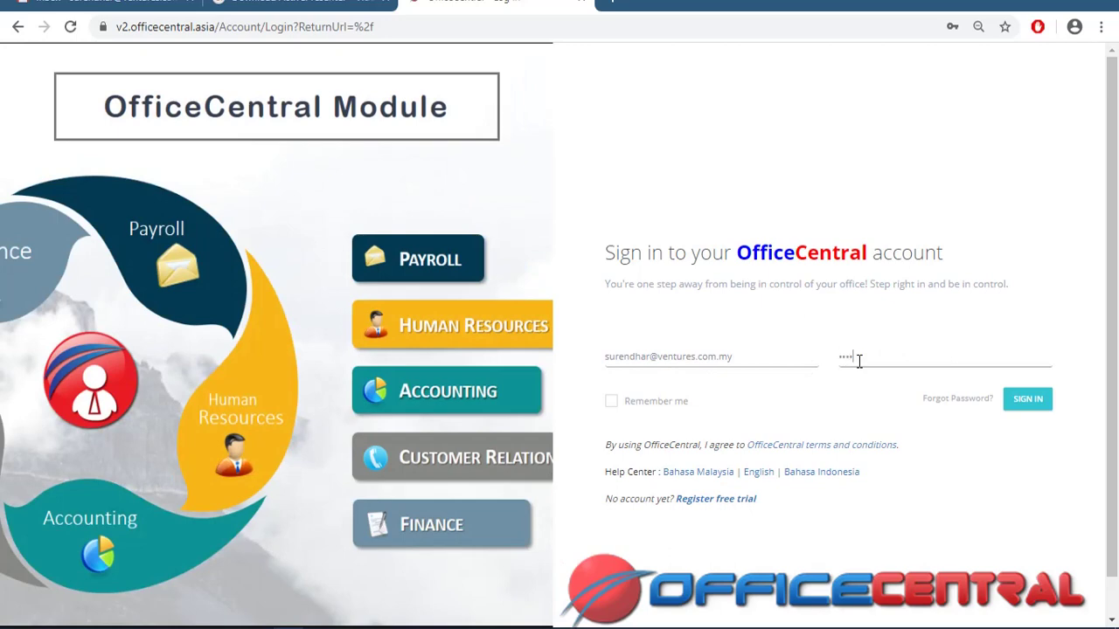
{"action": "left_click", "coordinate": [1020, 399]}
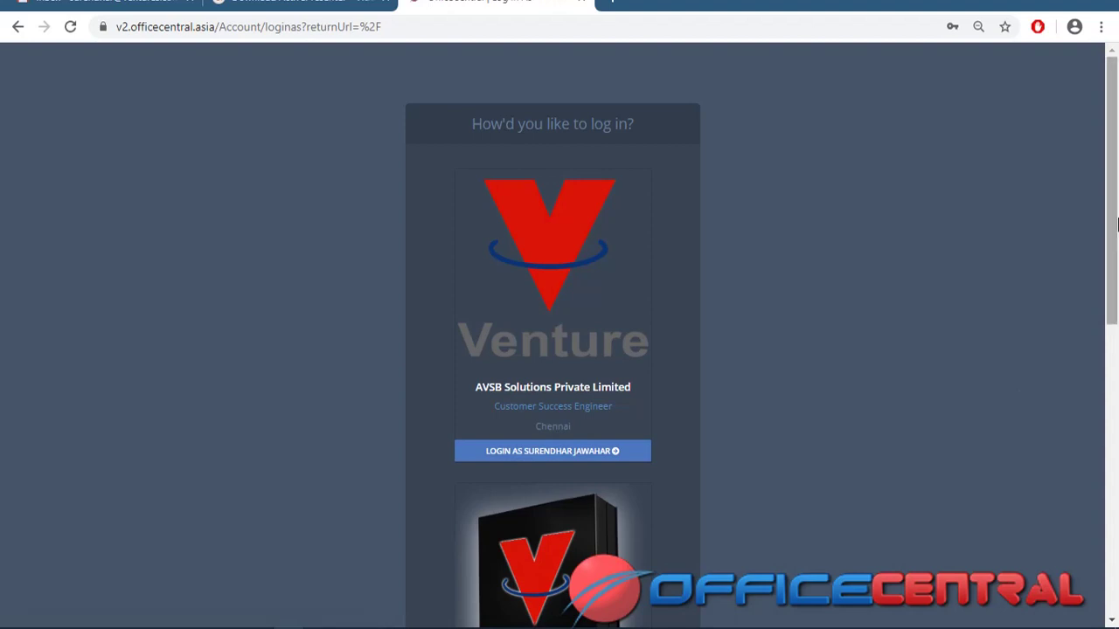
Choose the AVSB demo Solutions Pvt Ltd profile on the login-choice page
{"action": "left_click_drag", "start_coordinate": [1116, 226], "coordinate": [1116, 316]}
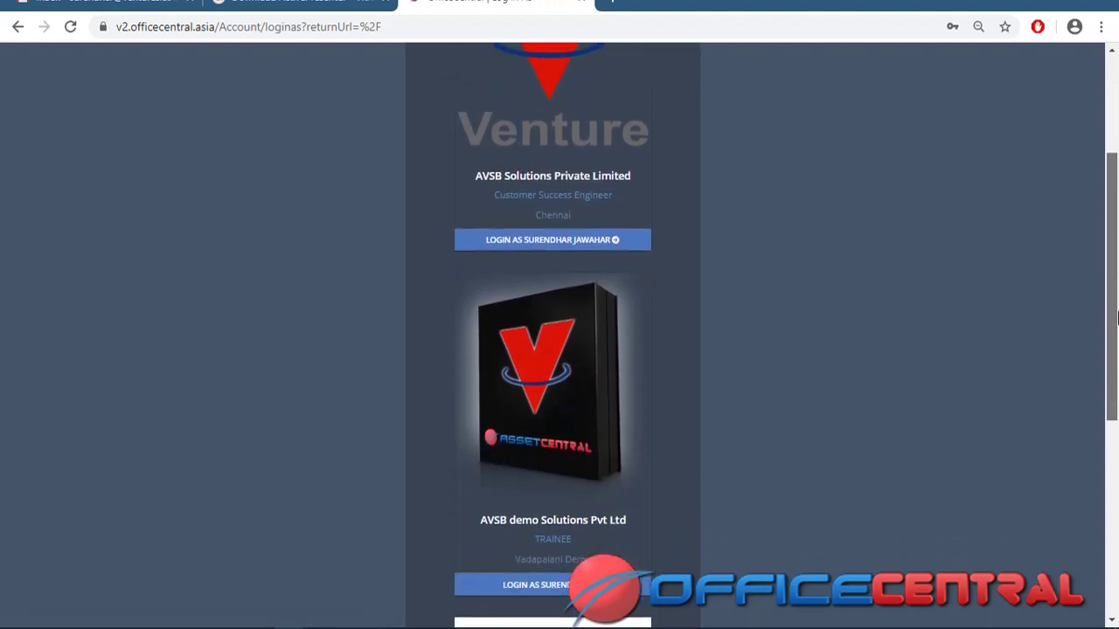
{"action": "left_click_drag", "start_coordinate": [1116, 316], "coordinate": [1106, 232]}
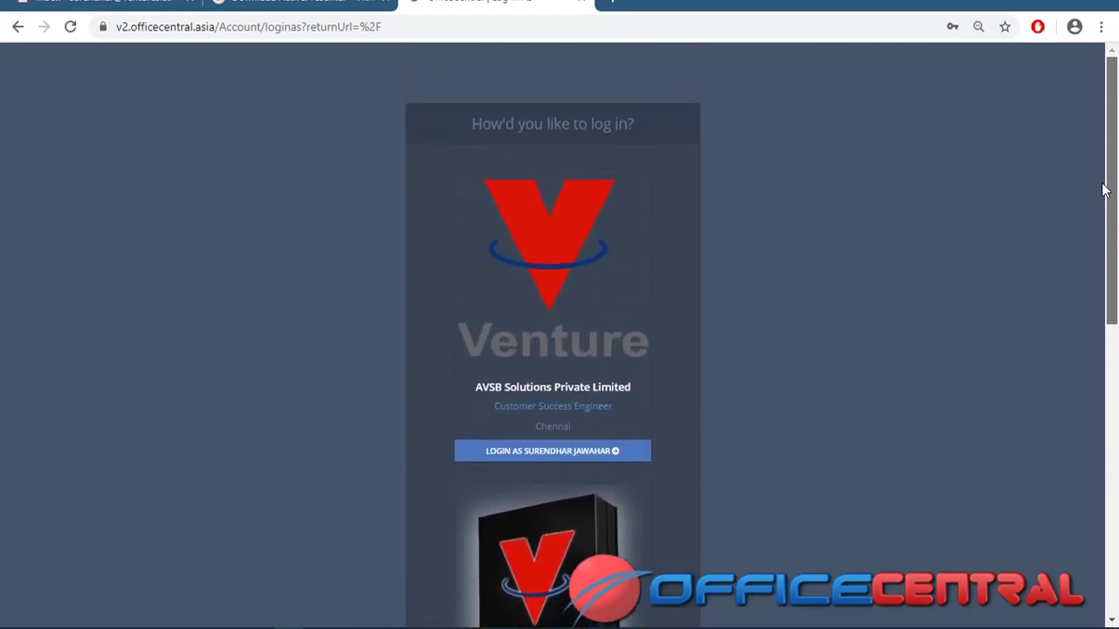
{"action": "left_click_drag", "start_coordinate": [1117, 195], "coordinate": [1098, 287]}
{"action": "scroll", "coordinate": [1097, 287], "scroll_direction": "down", "scroll_amount": 1}
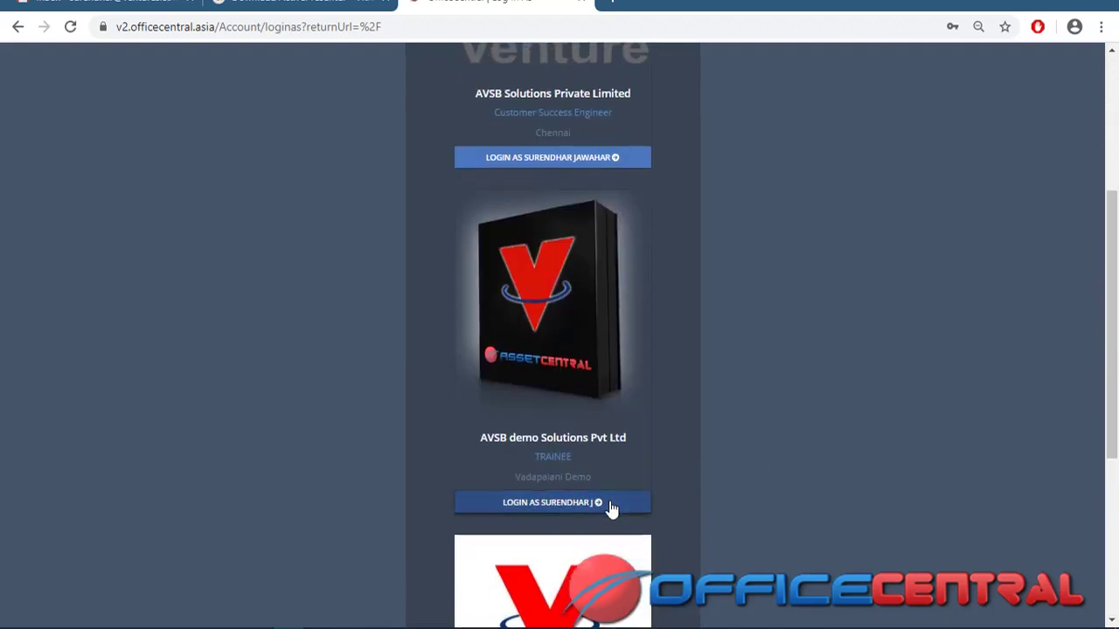
{"action": "left_click", "coordinate": [612, 509]}
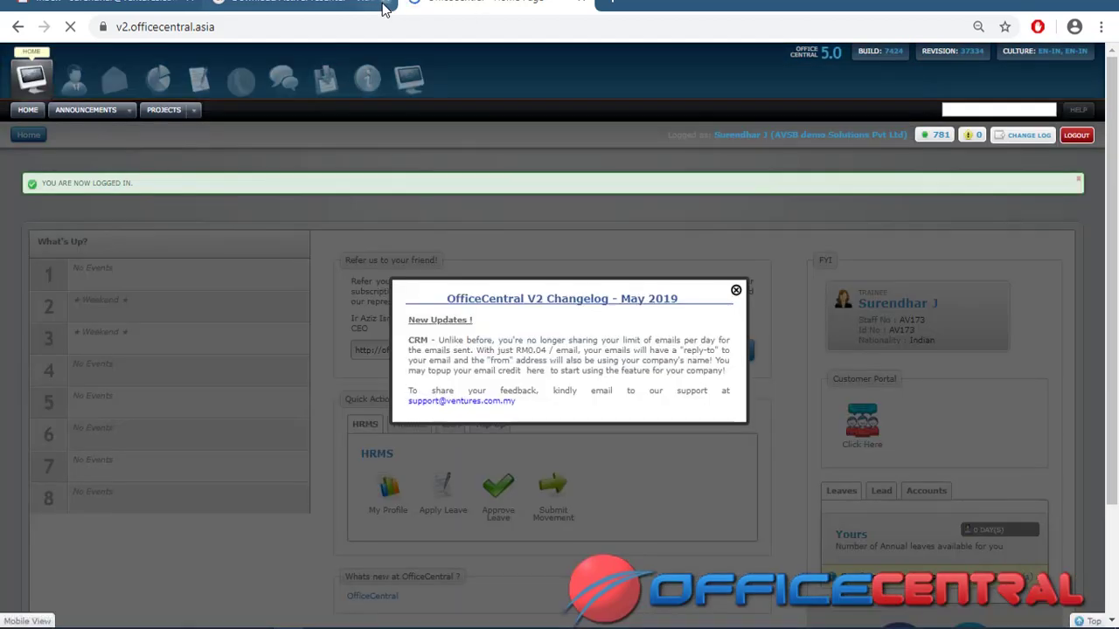
Close the OfficeCentral V2 Changelog popup
{"action": "left_click", "coordinate": [736, 290]}
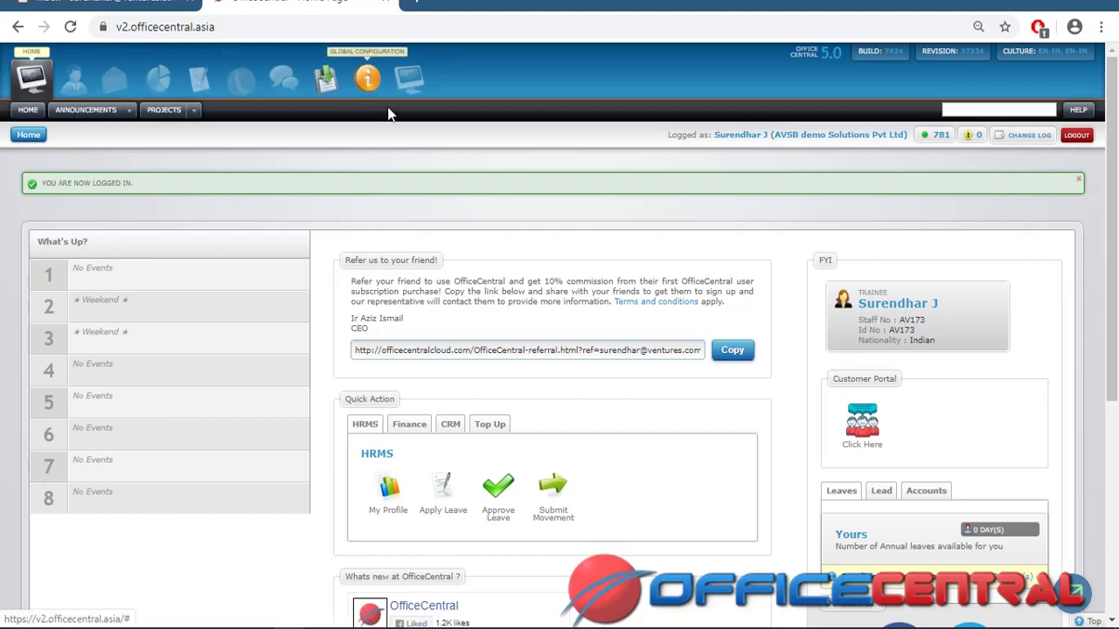
Open Global Configuration and show the Settings > Documents list of uploaded files
{"action": "left_click", "coordinate": [367, 81]}
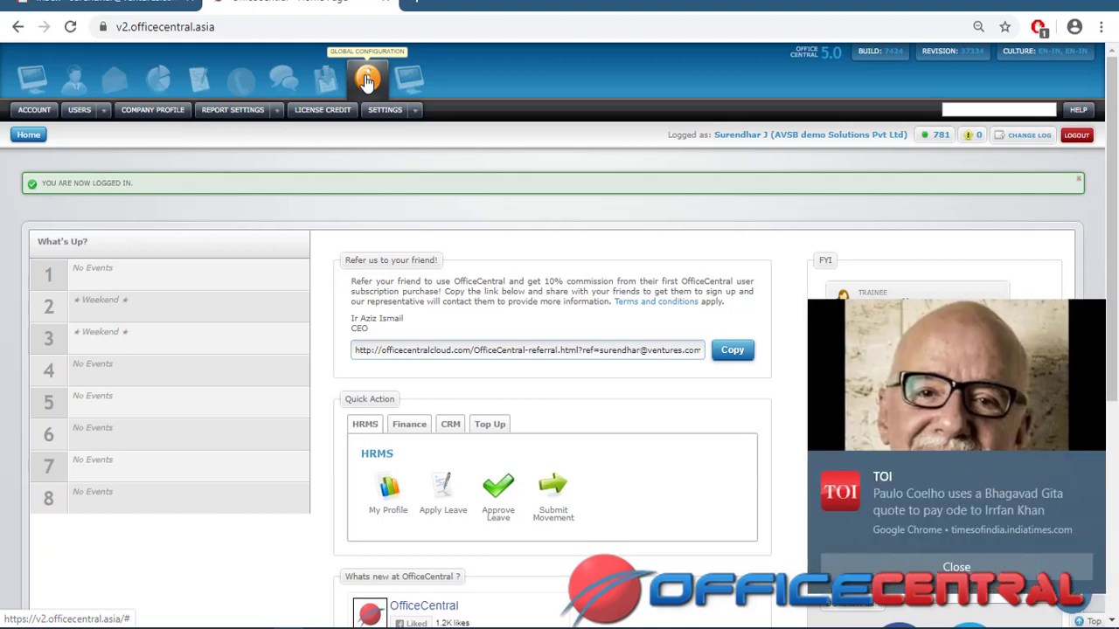
{"action": "left_click", "coordinate": [1092, 470]}
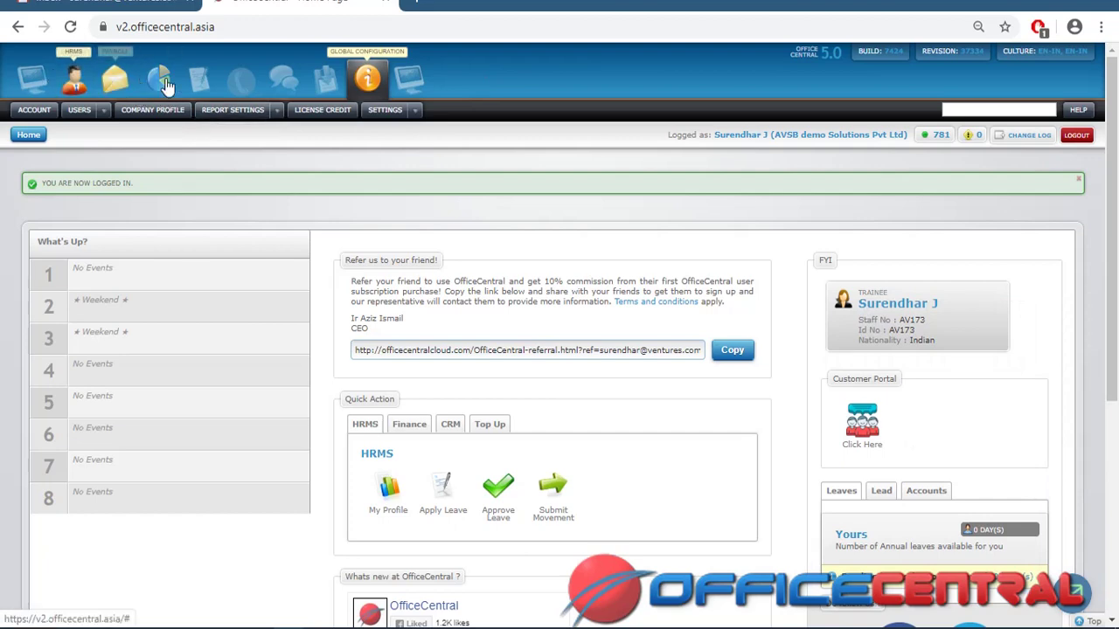
{"action": "left_click", "coordinate": [417, 112]}
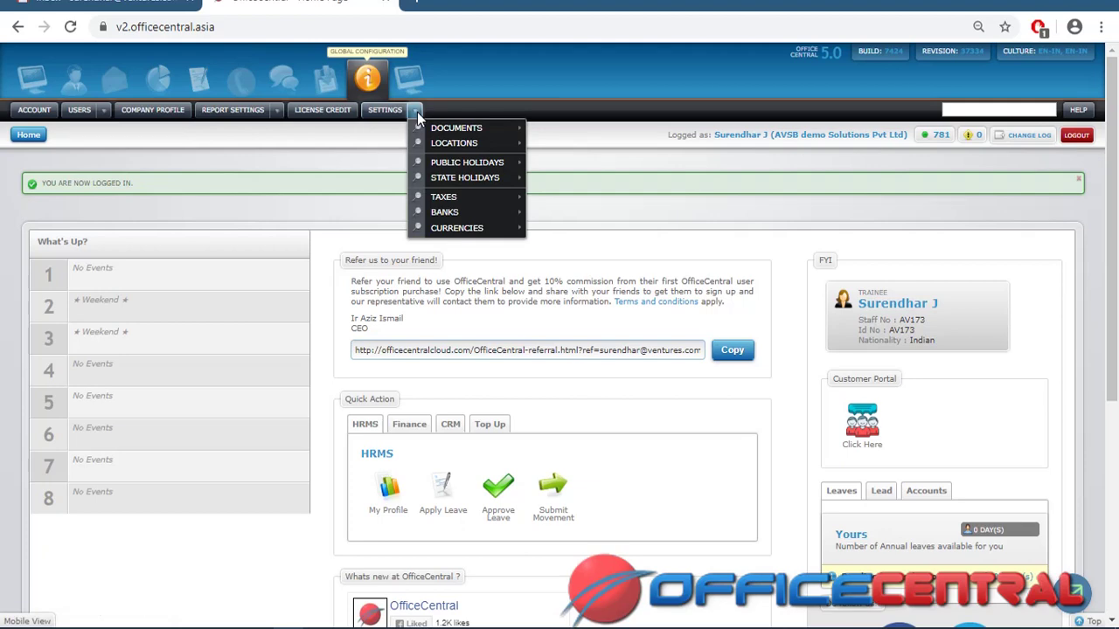
{"action": "mouse_move", "coordinate": [423, 126]}
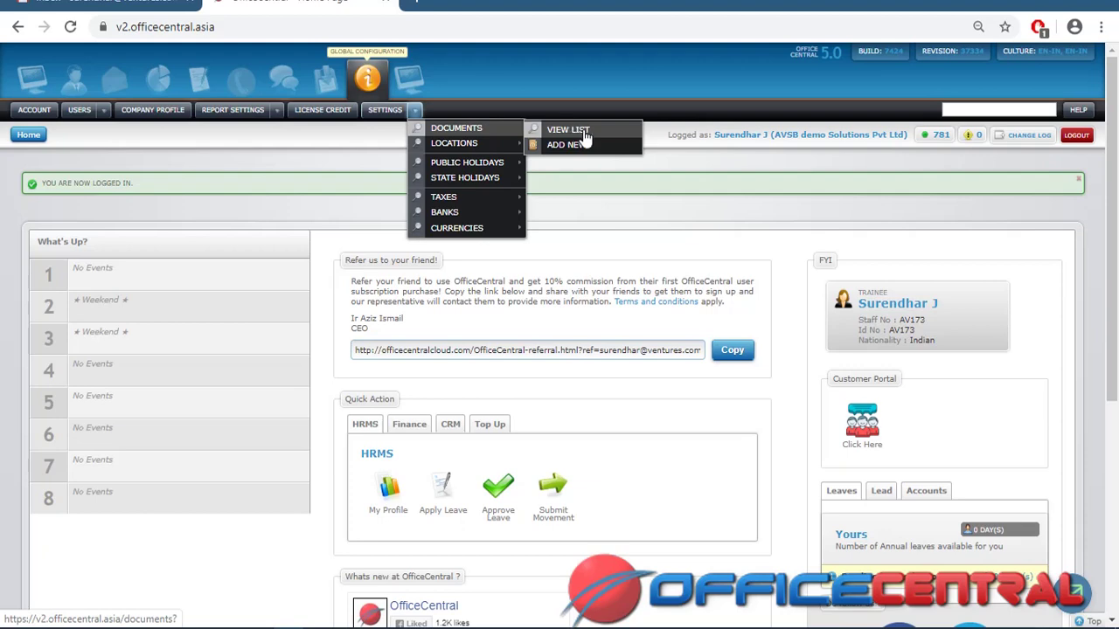
{"action": "left_click", "coordinate": [577, 137]}
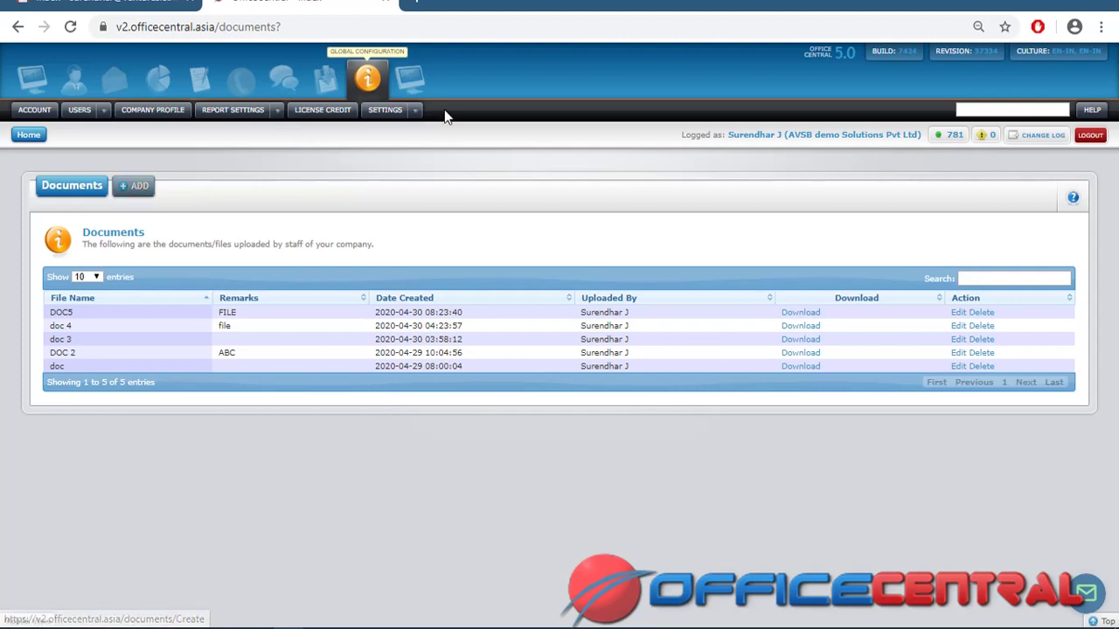
Bring up a blank new Document form via Settings > Documents > Add New
{"action": "left_click", "coordinate": [415, 110]}
{"action": "mouse_move", "coordinate": [437, 133]}
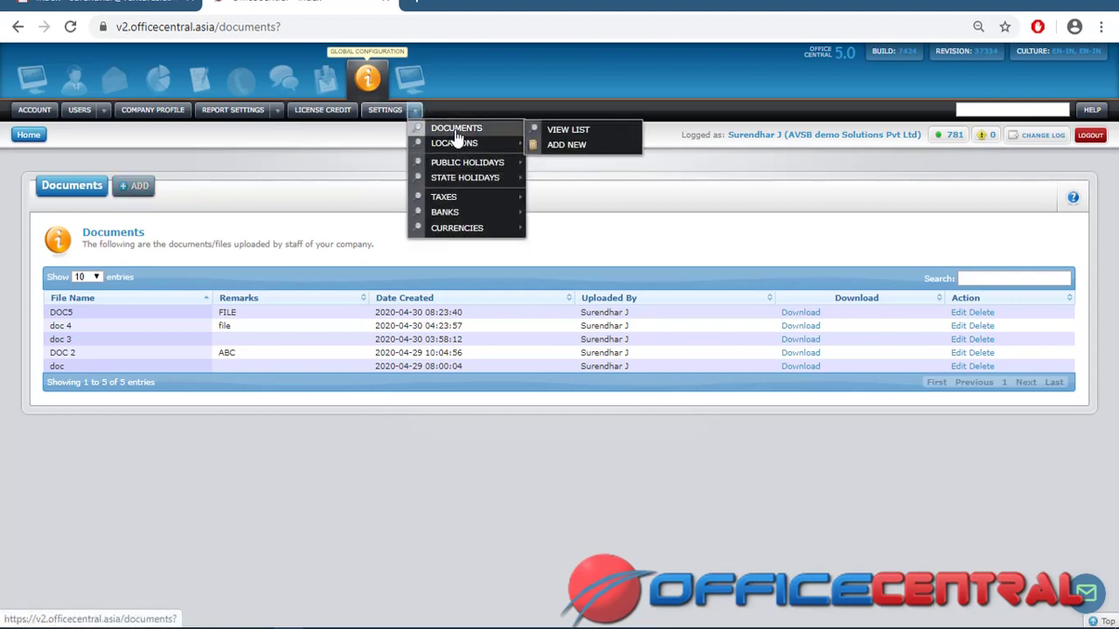
{"action": "left_click", "coordinate": [566, 145]}
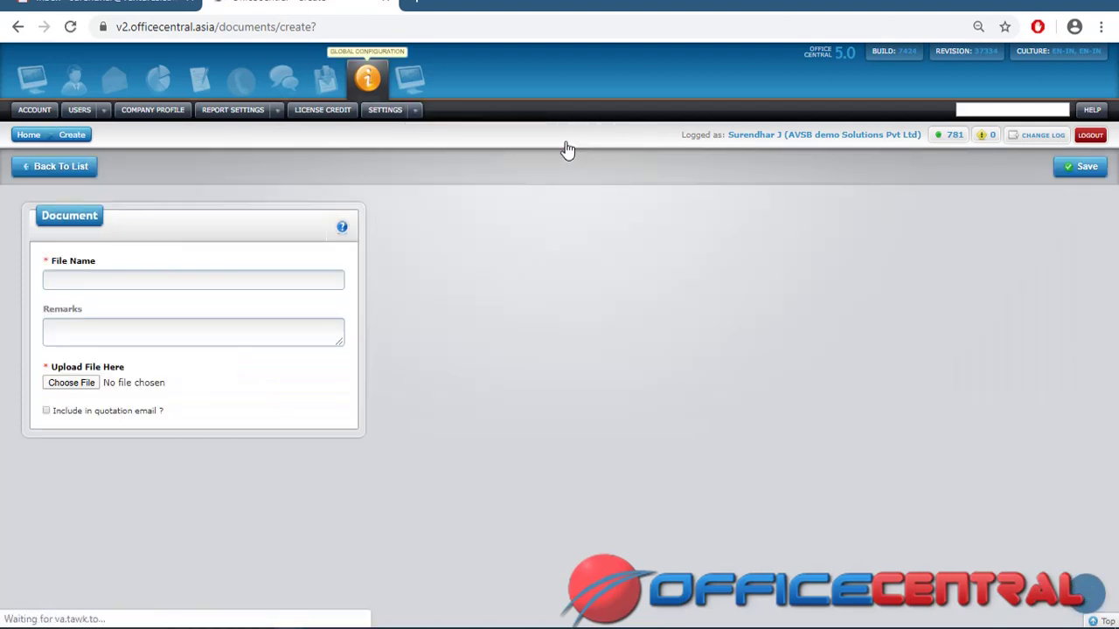
Enter file name 'doc 6' with remarks 'file'
{"action": "left_click", "coordinate": [190, 282]}
{"action": "type", "text": "doc 6"}
{"action": "left_click", "coordinate": [186, 325]}
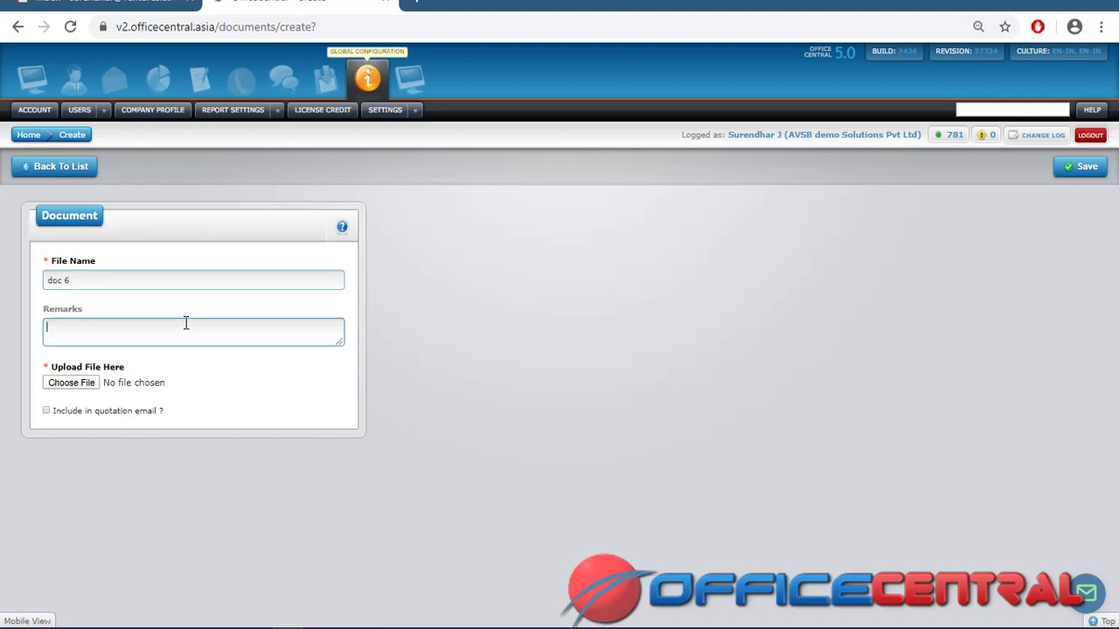
{"action": "type", "text": "file"}
Attach Invoice format.png, save the document, and return to the Documents list
{"action": "left_click", "coordinate": [89, 382]}
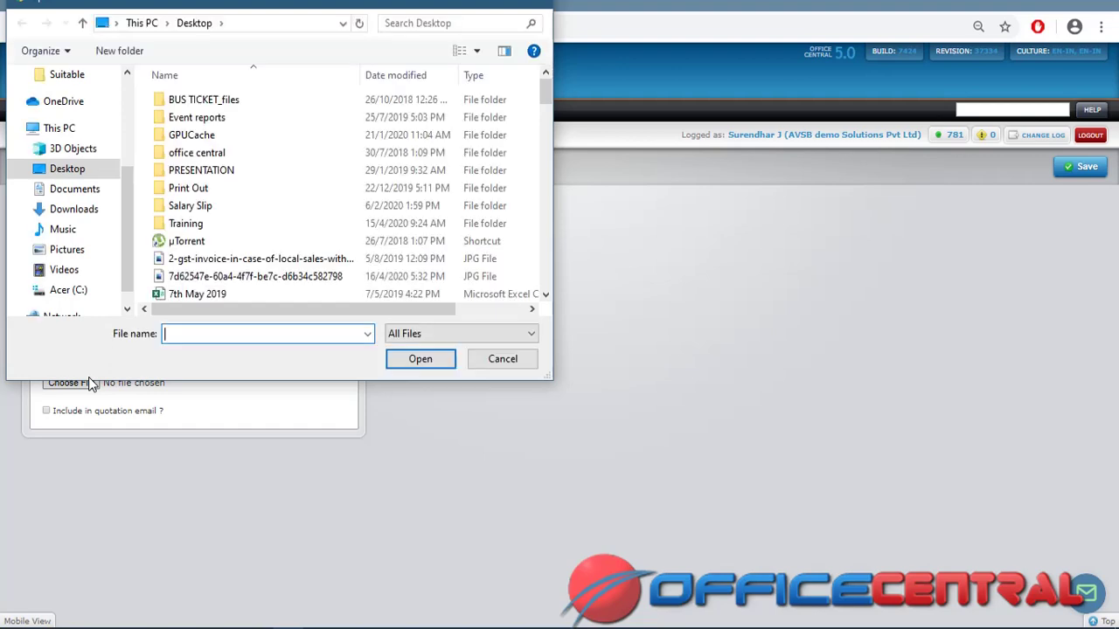
{"action": "left_click_drag", "start_coordinate": [546, 94], "coordinate": [543, 212]}
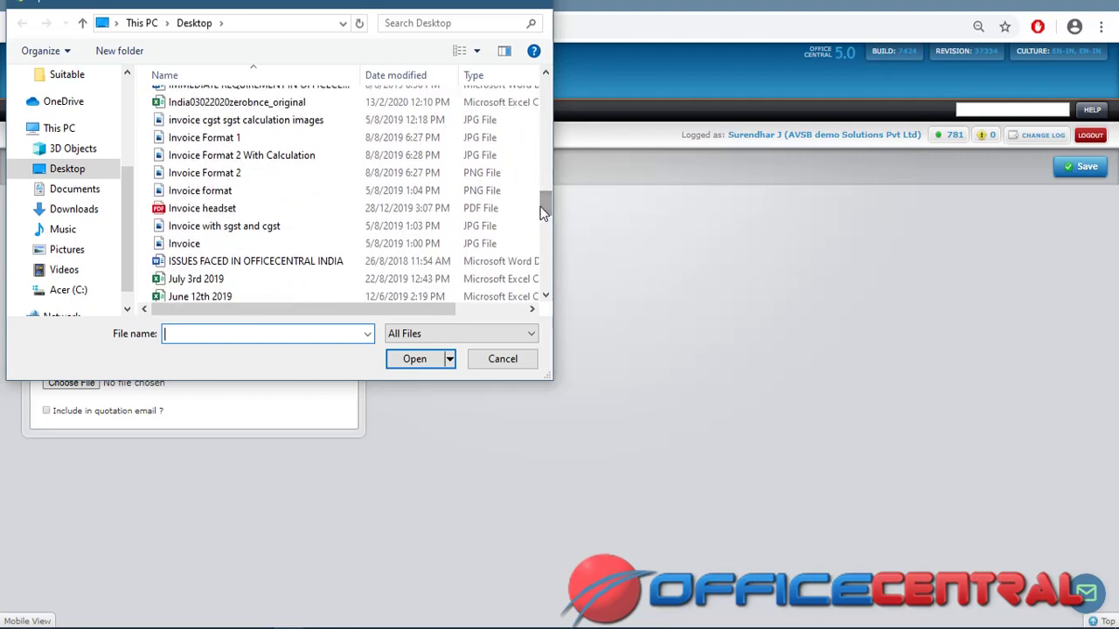
{"action": "left_click", "coordinate": [339, 191]}
{"action": "left_click", "coordinate": [402, 360]}
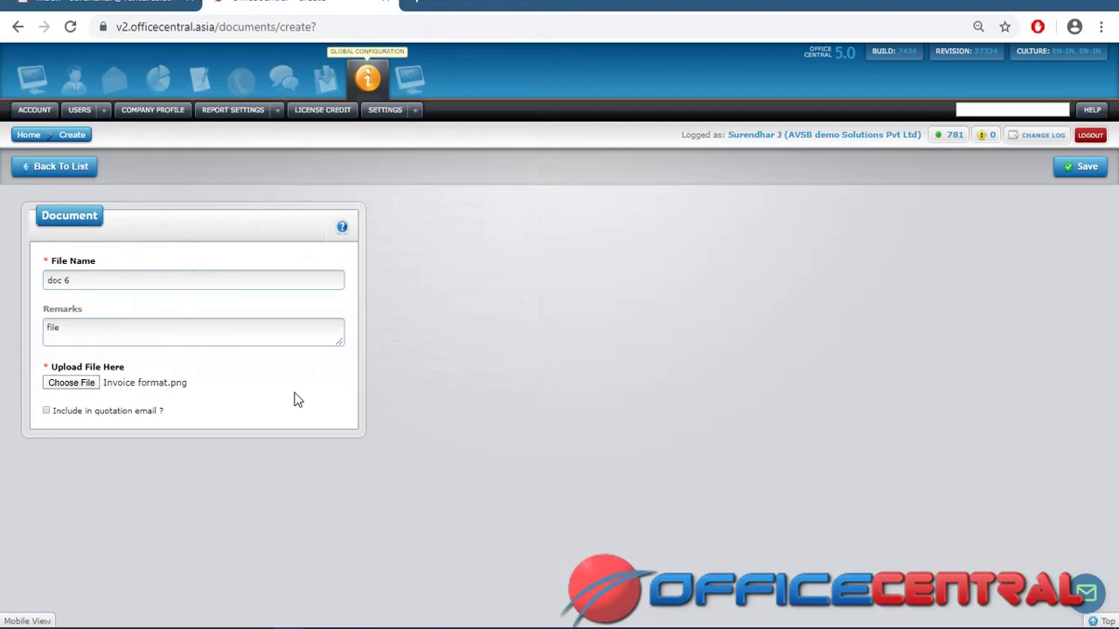
{"action": "left_click", "coordinate": [1086, 167]}
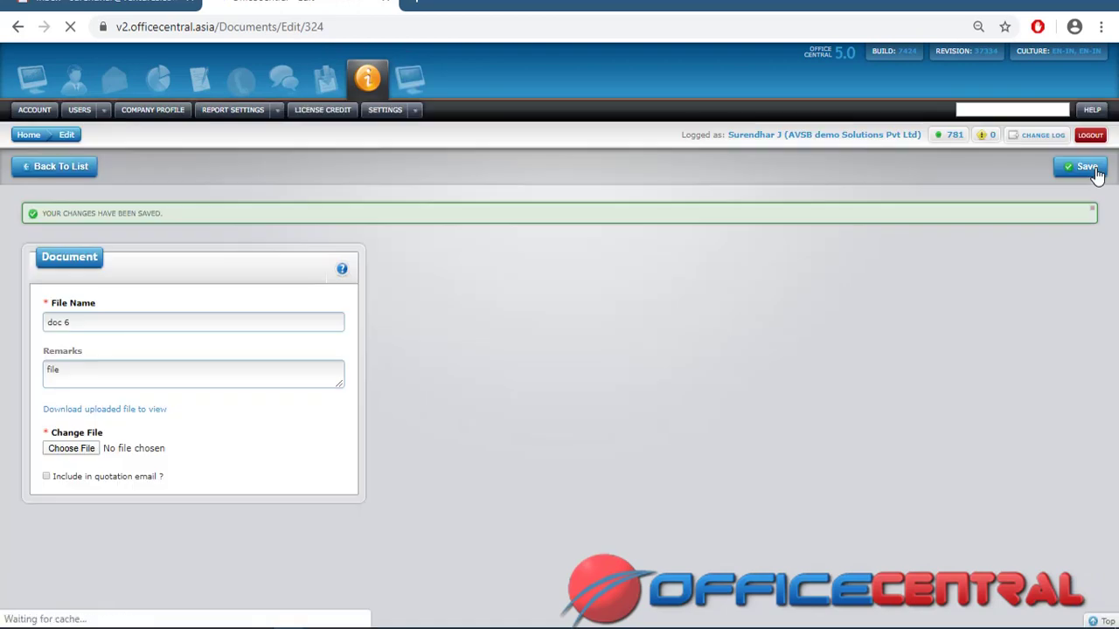
{"action": "left_click", "coordinate": [72, 171]}
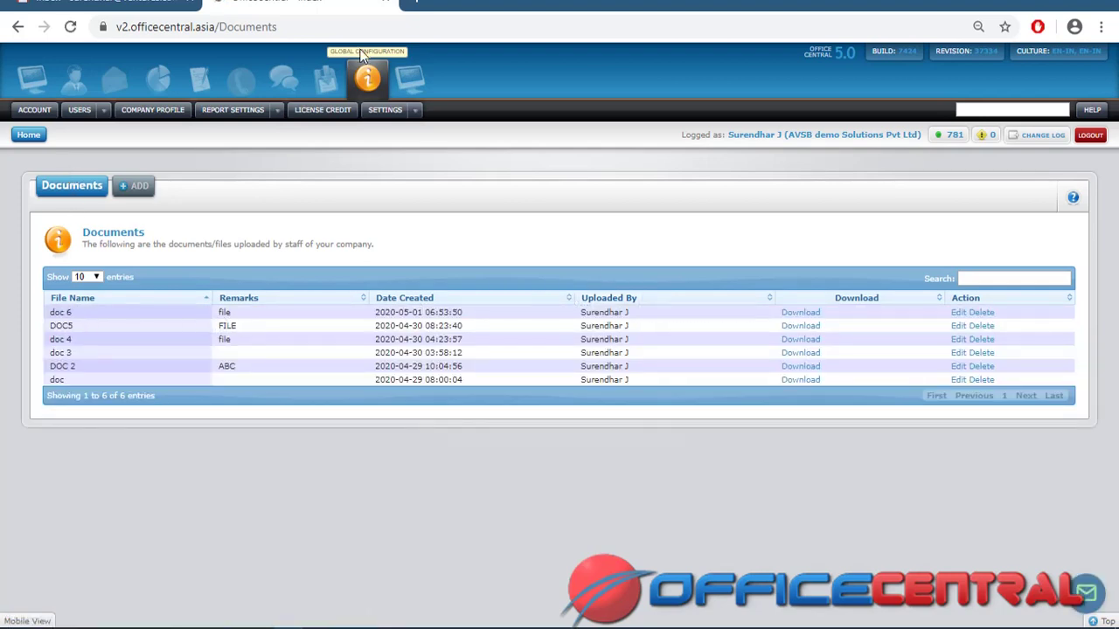
Browse the Settings menu's Documents, Locations and Public Holidays entries
{"action": "left_click", "coordinate": [417, 109]}
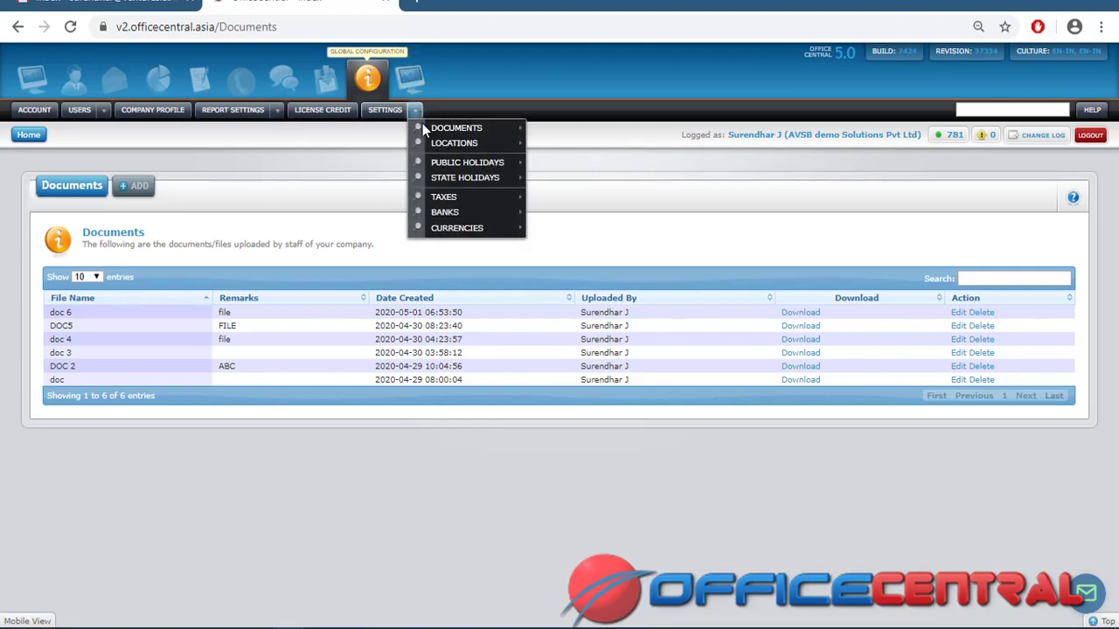
{"action": "mouse_move", "coordinate": [512, 136]}
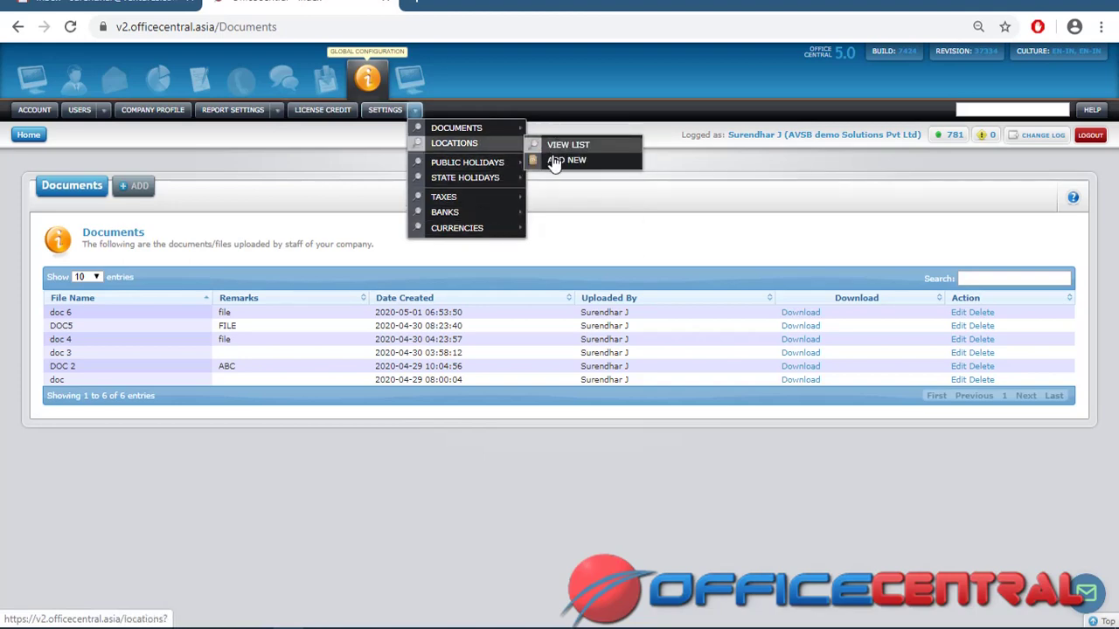
{"action": "mouse_move", "coordinate": [504, 165]}
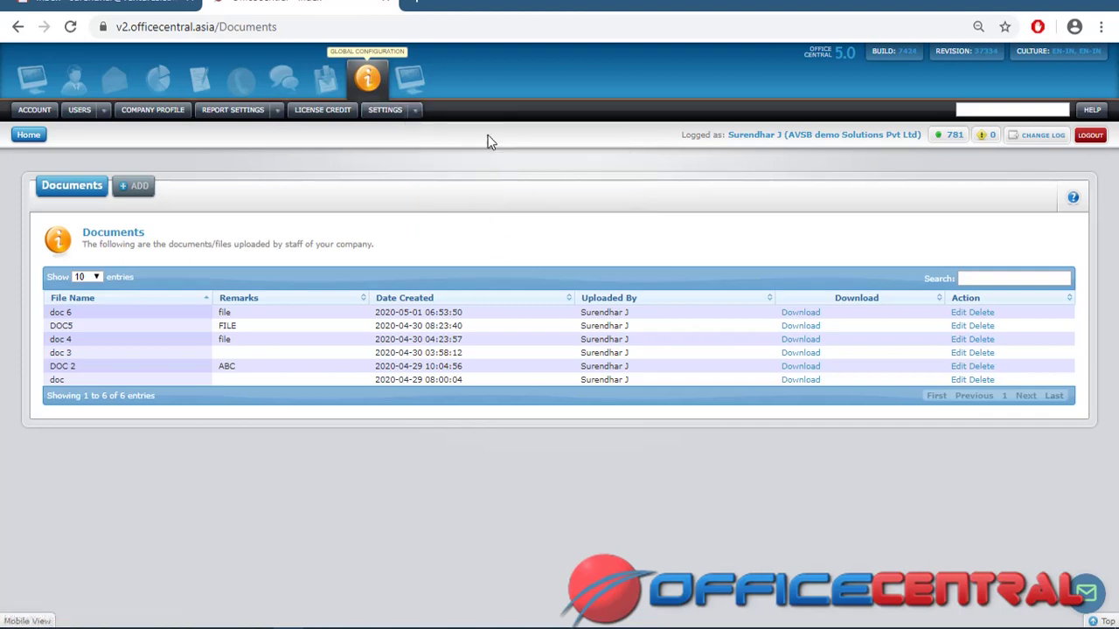
{"action": "mouse_move", "coordinate": [418, 111]}
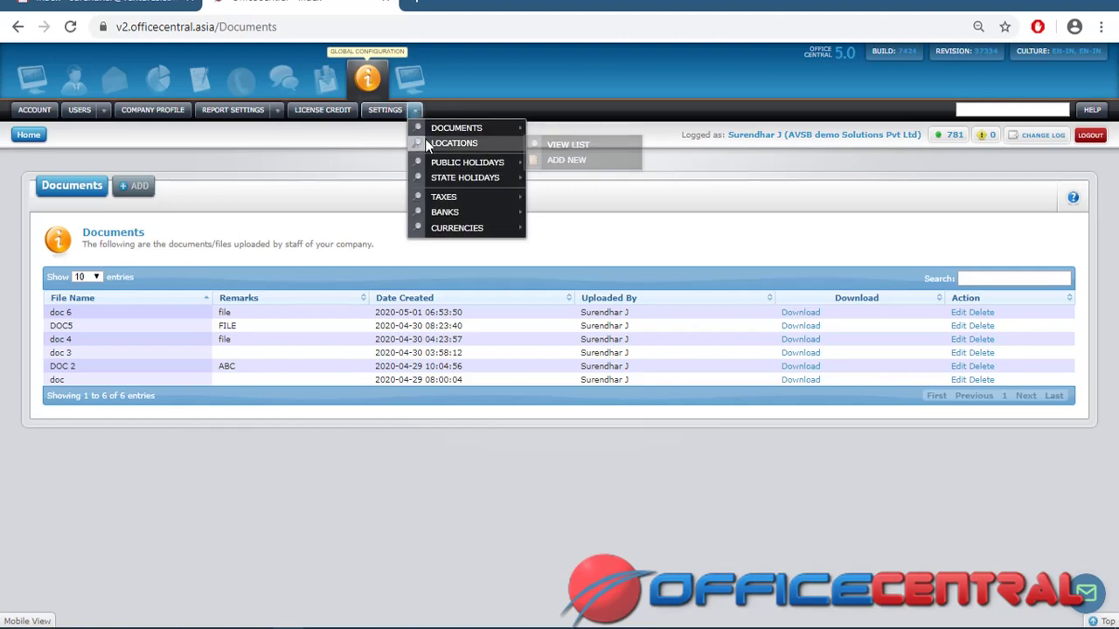
{"action": "mouse_move", "coordinate": [427, 145]}
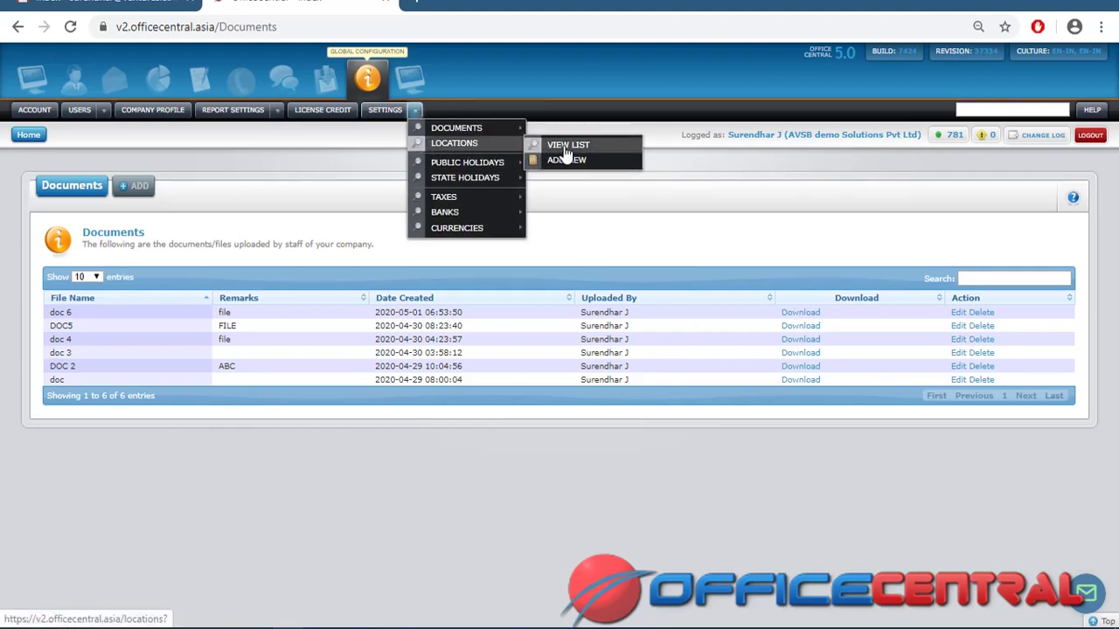
Show the Locations list with Headquarters and Vadapalani Demo
{"action": "left_click", "coordinate": [565, 150]}
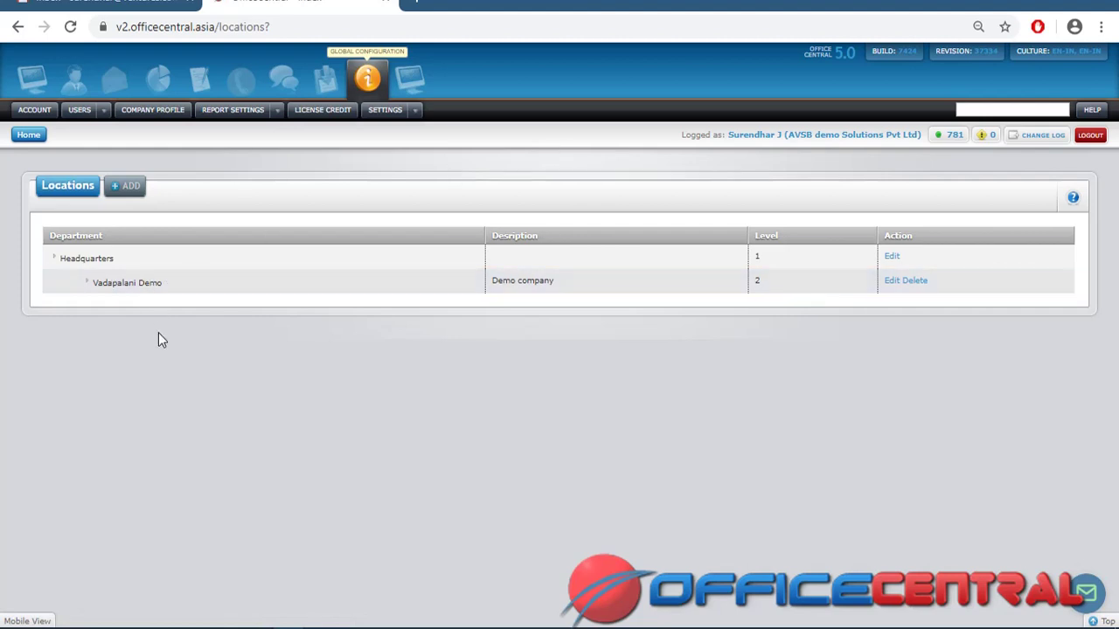
Scroll through an empty Add Location form, then list the India public holidays
{"action": "left_click", "coordinate": [138, 191]}
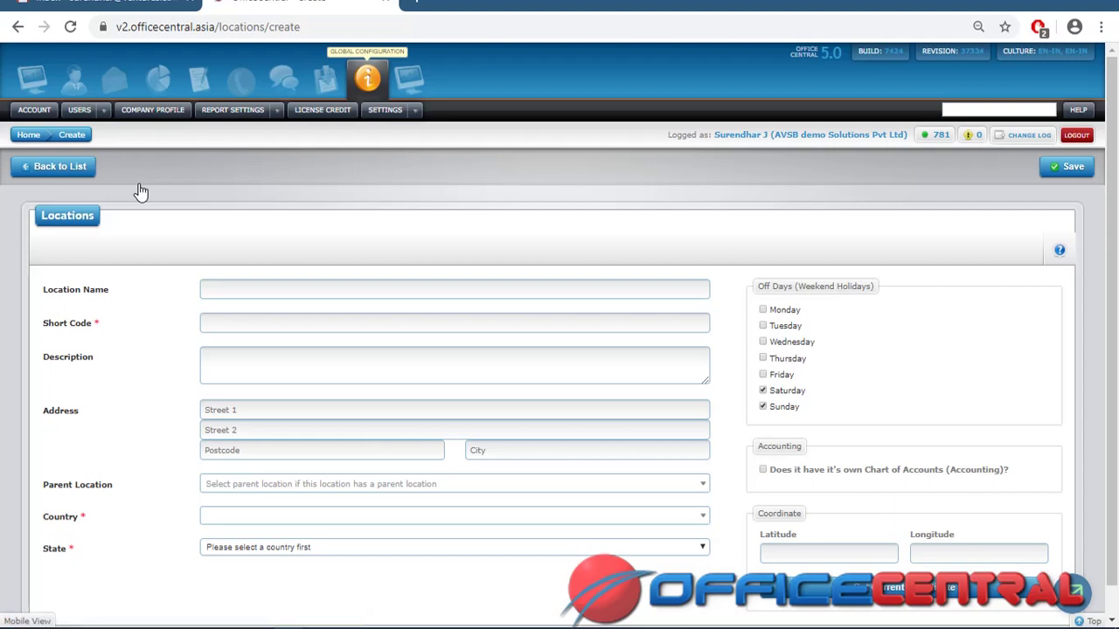
{"action": "left_click_drag", "start_coordinate": [1116, 211], "coordinate": [1116, 234]}
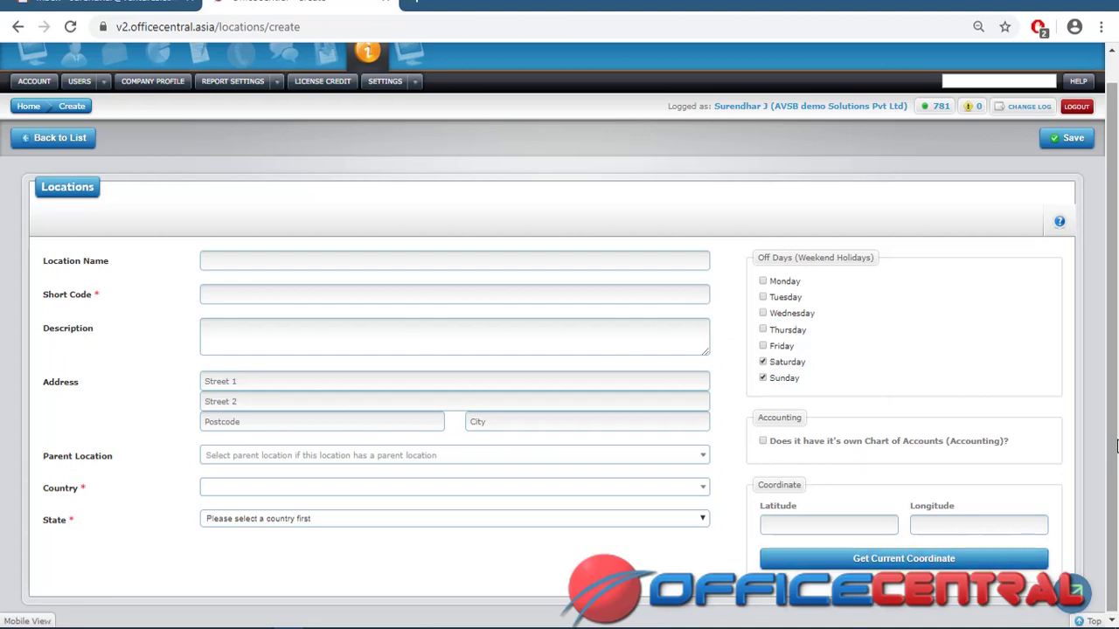
{"action": "left_click_drag", "start_coordinate": [1116, 405], "coordinate": [1116, 378]}
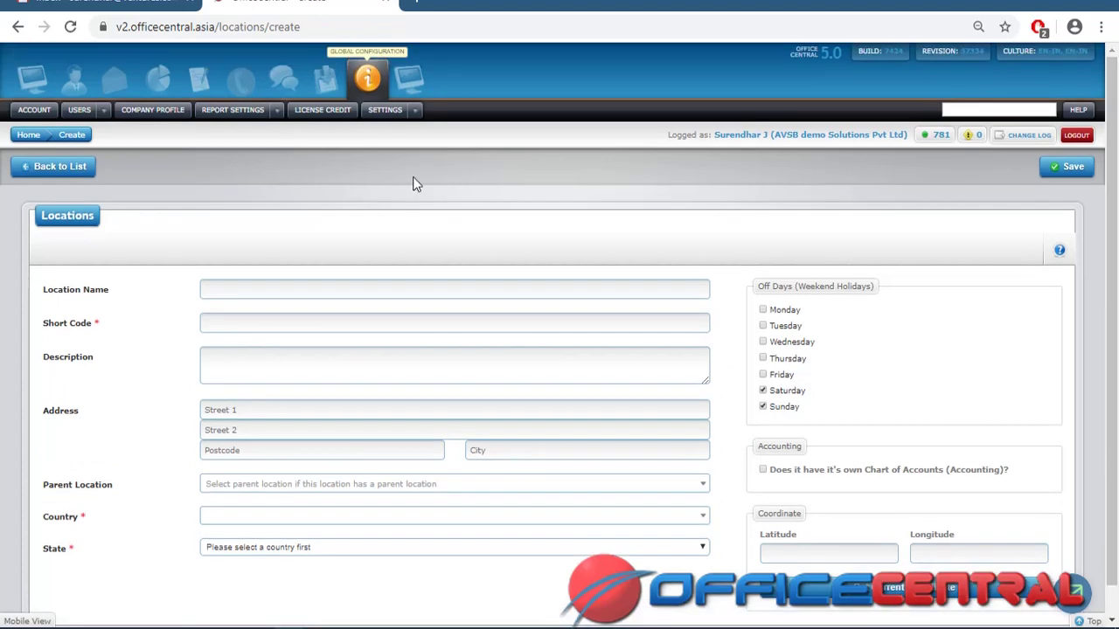
{"action": "left_click", "coordinate": [415, 112]}
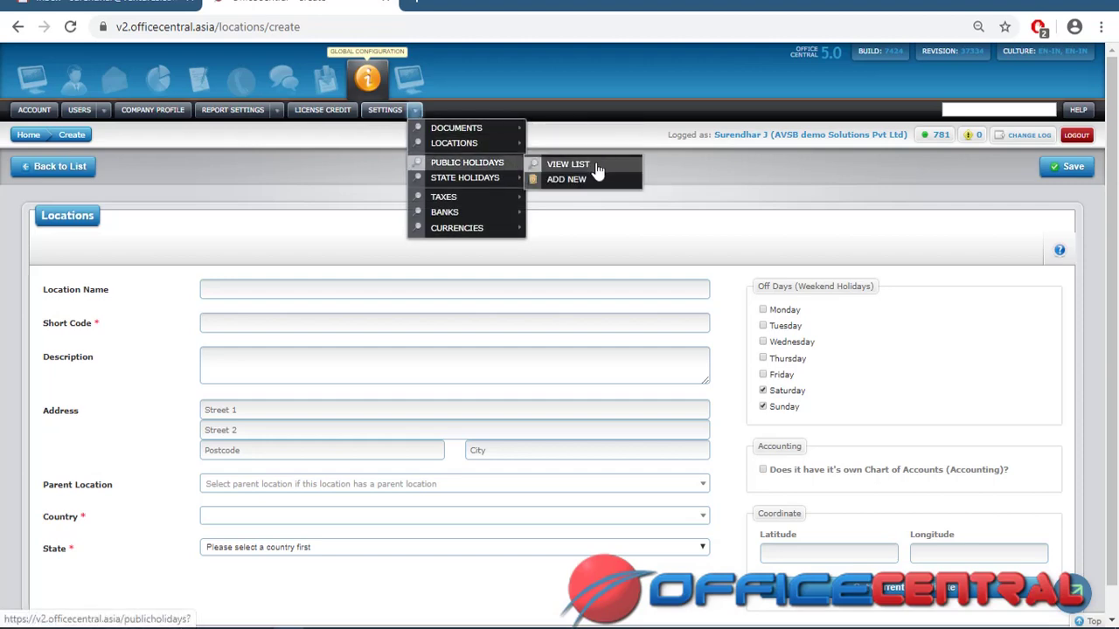
{"action": "left_click", "coordinate": [597, 171]}
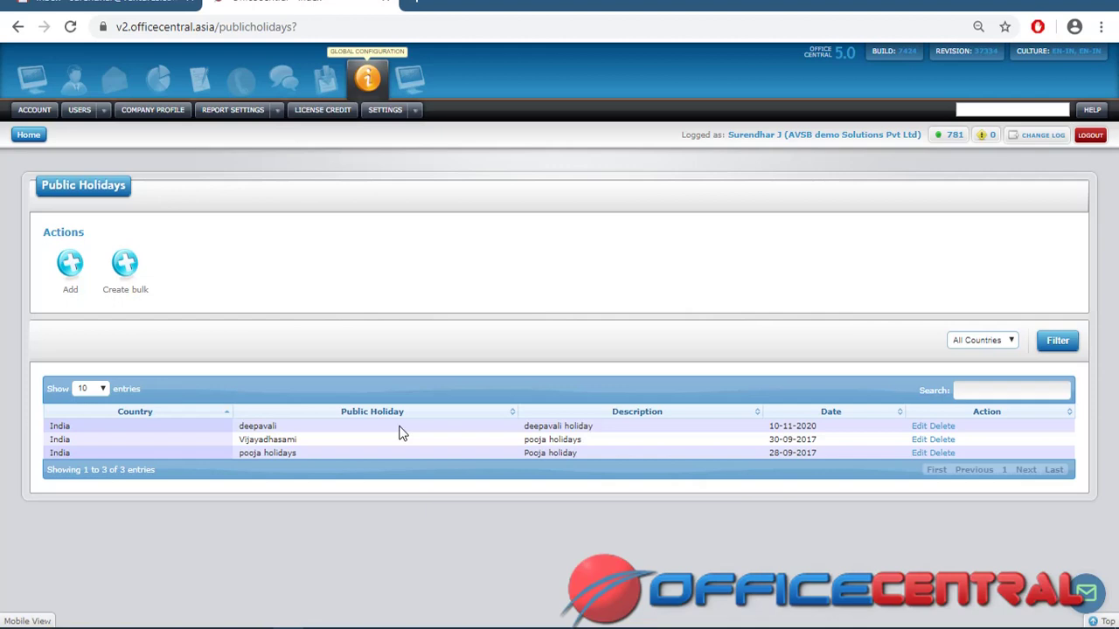
Start a new public holiday for India named 'new year'
{"action": "left_click", "coordinate": [67, 273]}
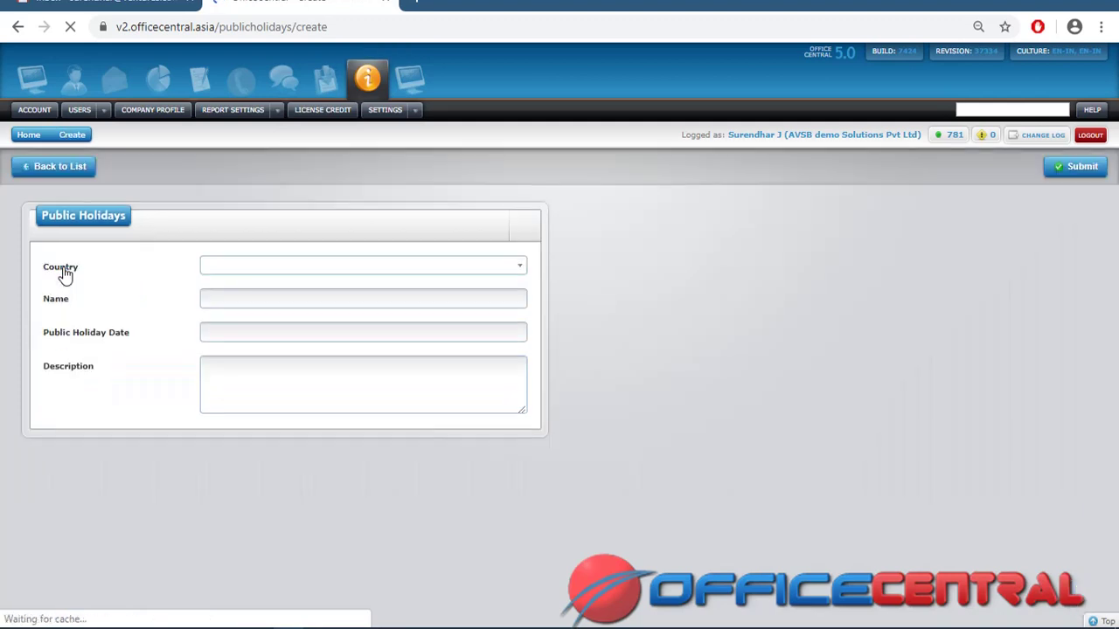
{"action": "left_click", "coordinate": [317, 272]}
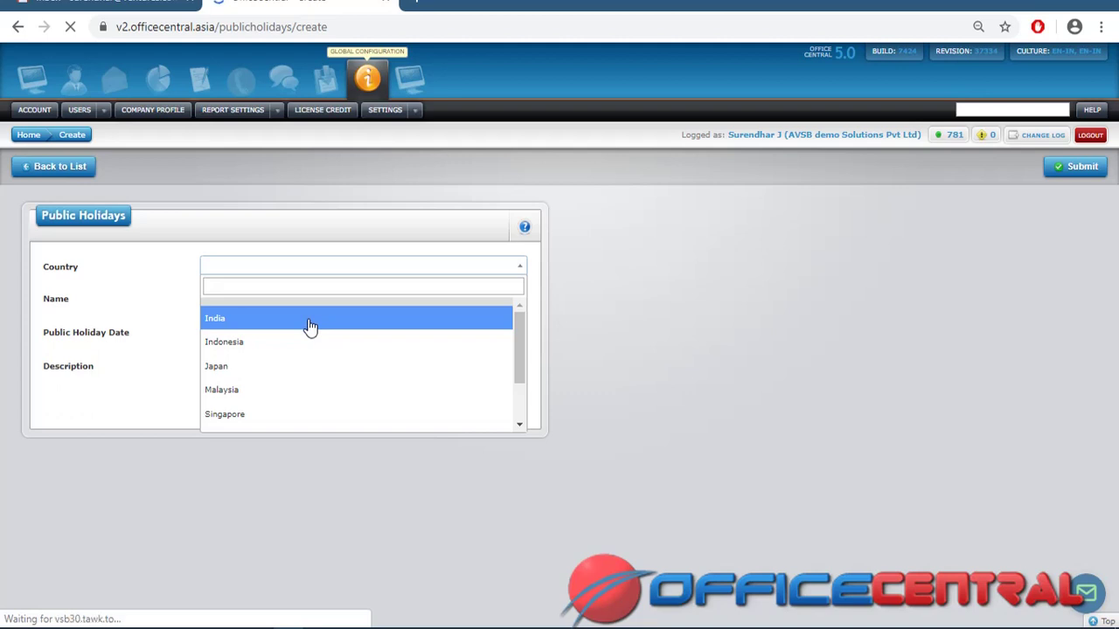
{"action": "left_click", "coordinate": [310, 324]}
{"action": "left_click", "coordinate": [297, 301]}
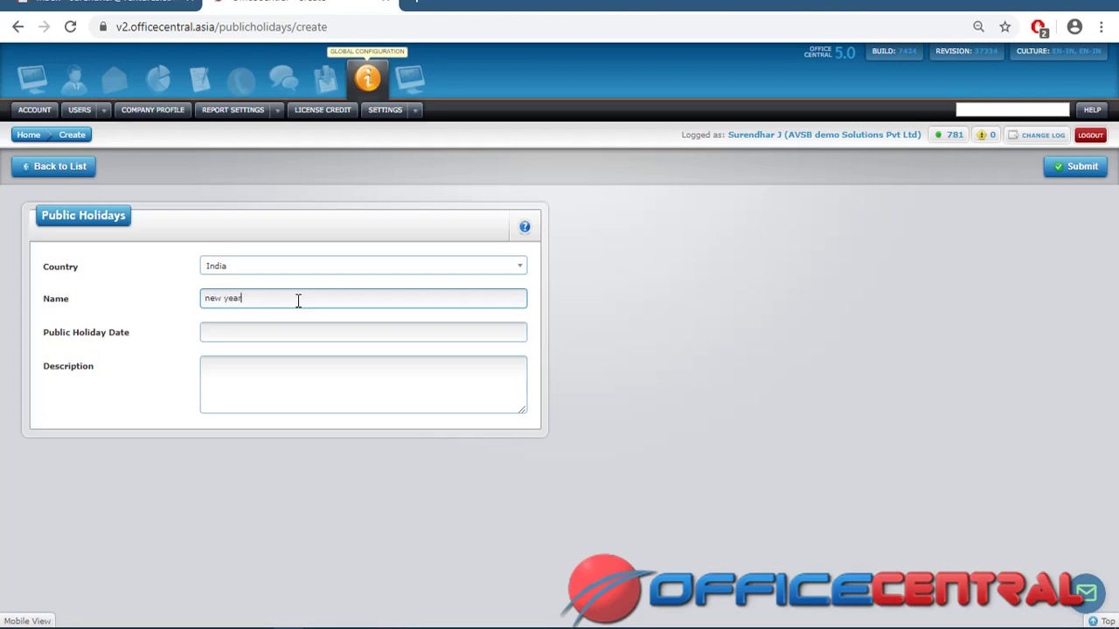
Set the holiday date to 1 January 2020
{"action": "left_click", "coordinate": [294, 335]}
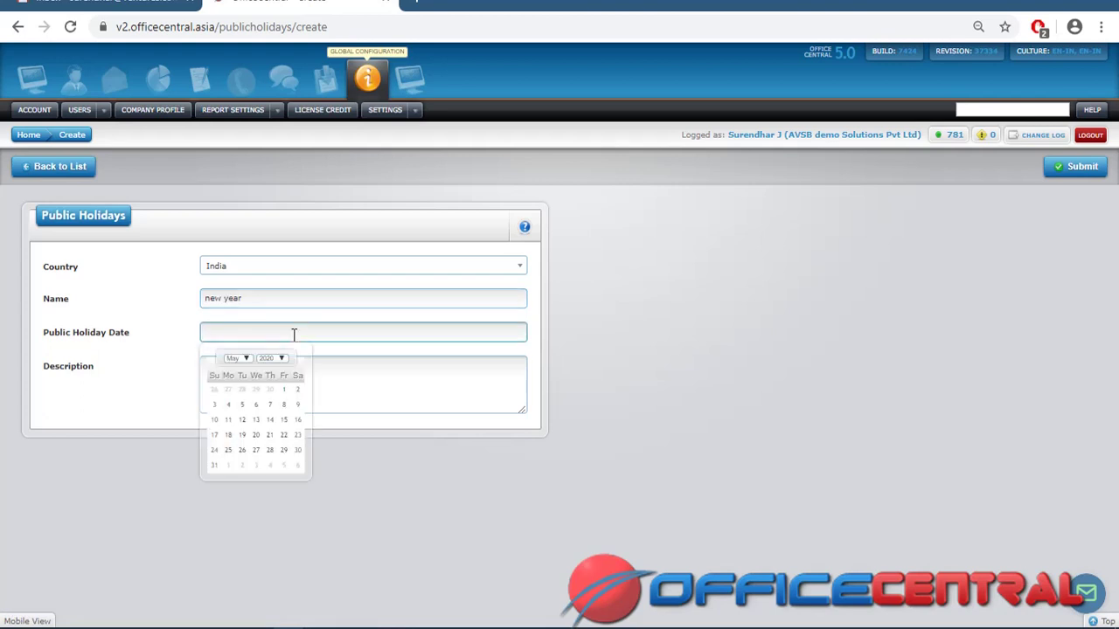
{"action": "left_click", "coordinate": [249, 359]}
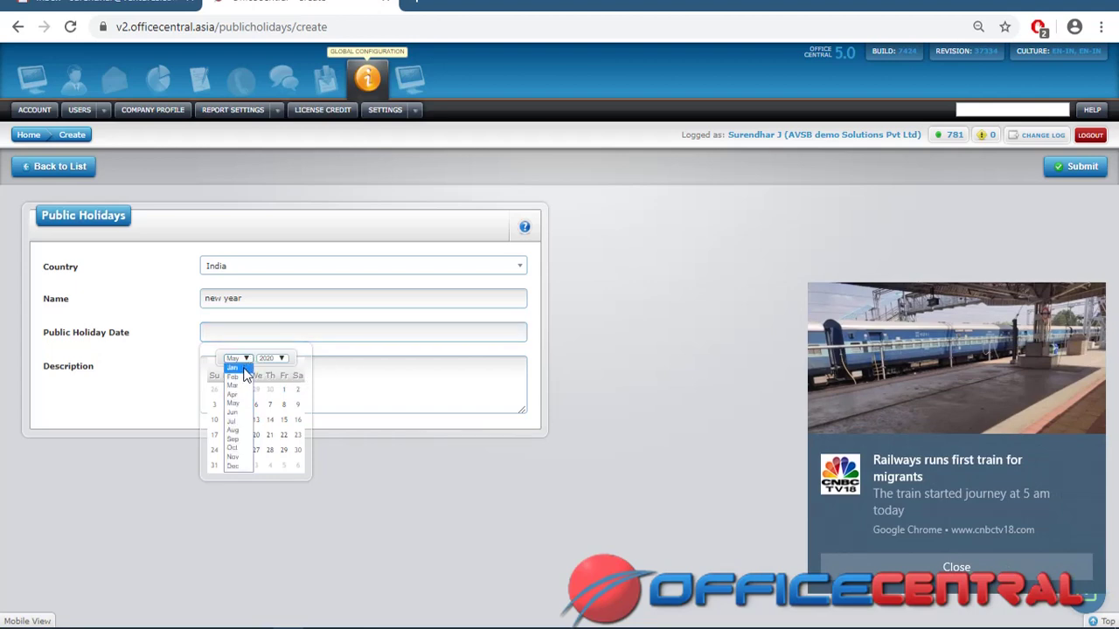
{"action": "left_click", "coordinate": [244, 370]}
{"action": "left_click", "coordinate": [249, 390]}
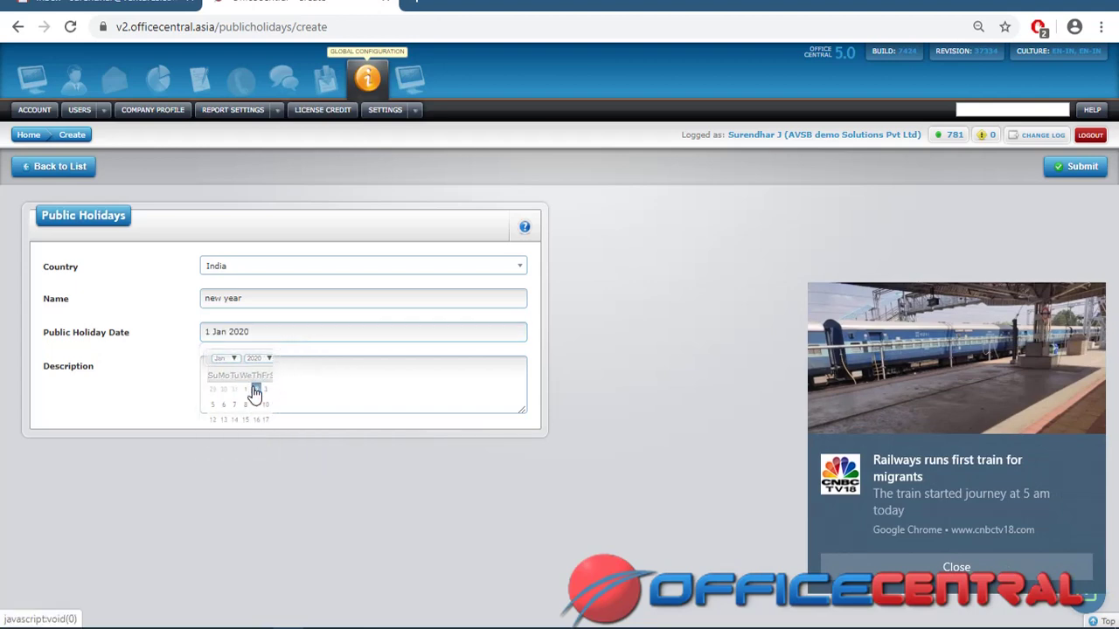
{"action": "left_click", "coordinate": [1090, 453]}
Describe it as 'new year holiday', save it and return to the Public Holidays list
{"action": "left_click", "coordinate": [405, 390]}
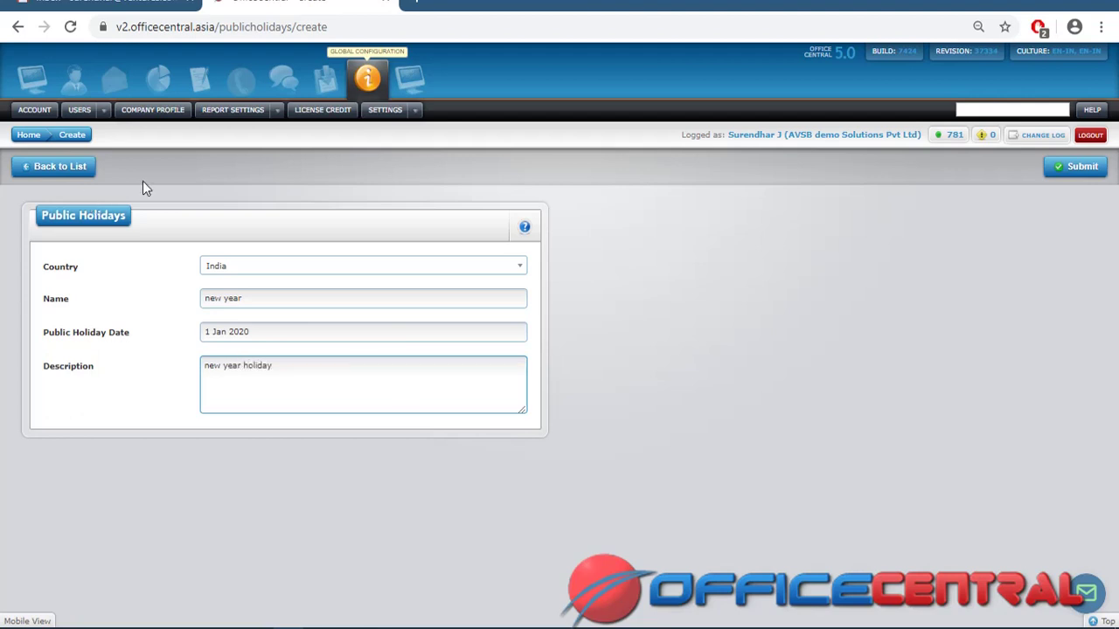
{"action": "left_click", "coordinate": [1059, 181]}
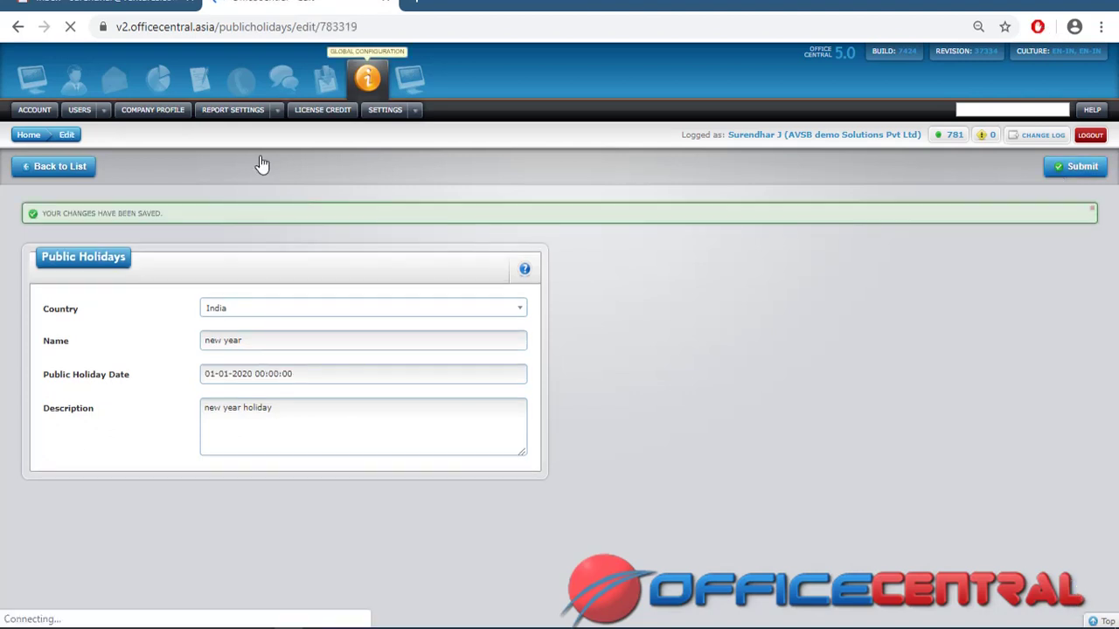
{"action": "left_click", "coordinate": [70, 171]}
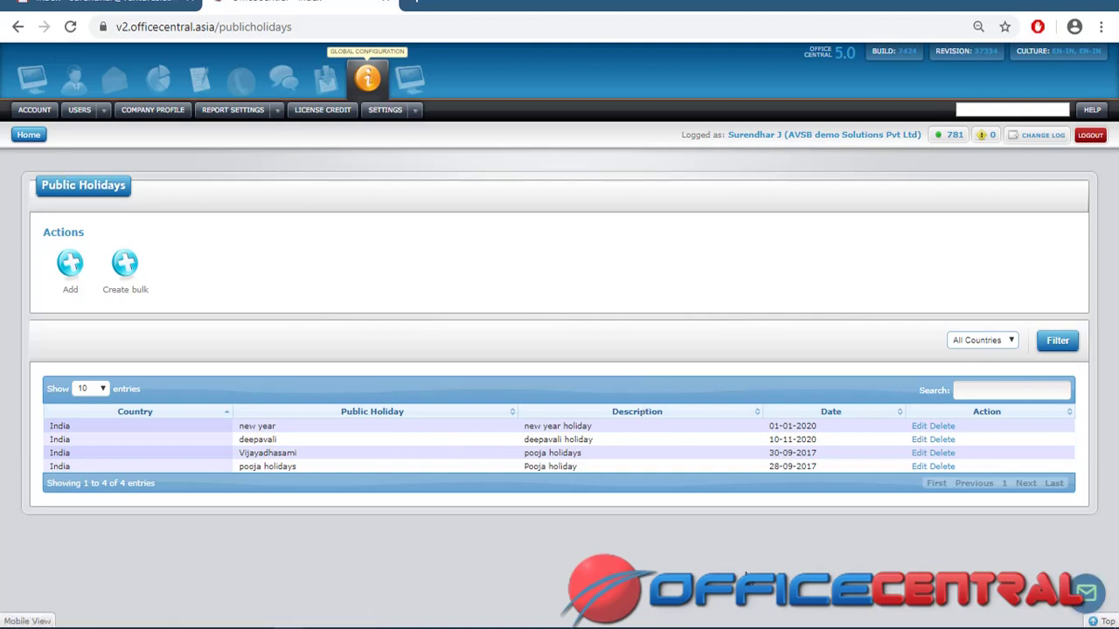
Open the State Holidays list, showing the Tamil Nadu local holiday on 10-04-2020
{"action": "left_click", "coordinate": [414, 111]}
{"action": "mouse_move", "coordinate": [435, 184]}
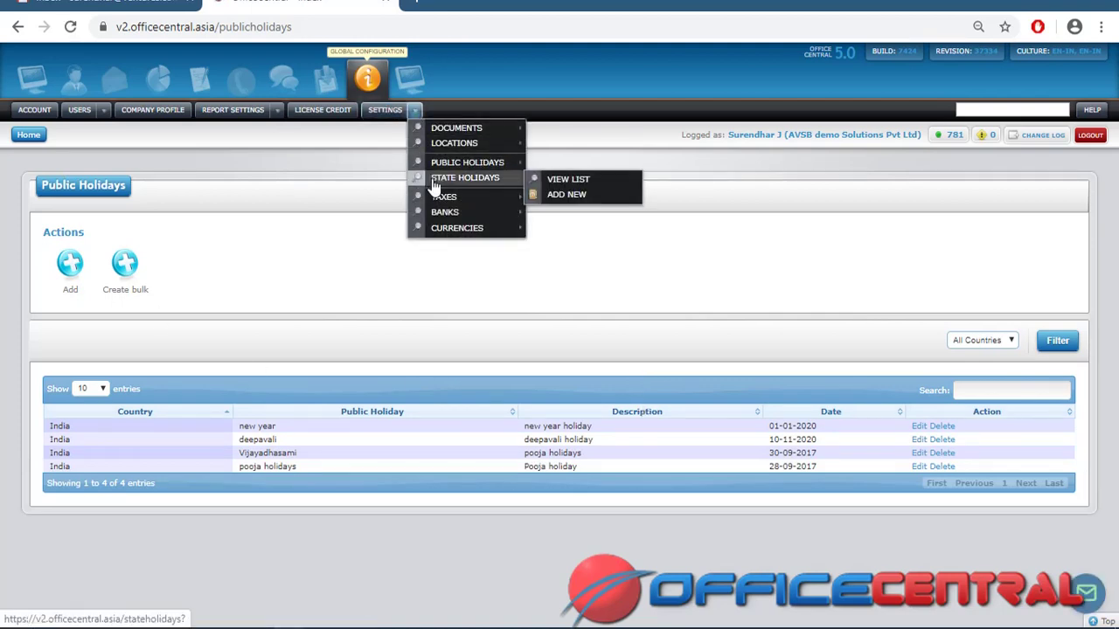
{"action": "left_click", "coordinate": [568, 181]}
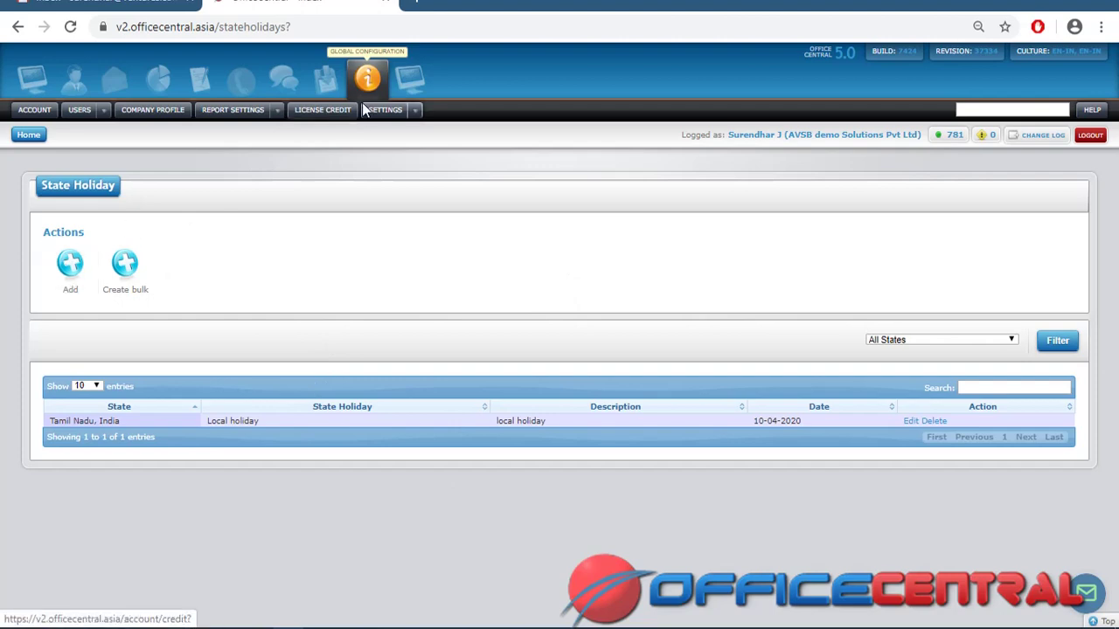
{"action": "left_click", "coordinate": [415, 113]}
Open the Tax Types list showing IGST, SGST, CGST and GST for Purchase and Supply
{"action": "mouse_move", "coordinate": [448, 203]}
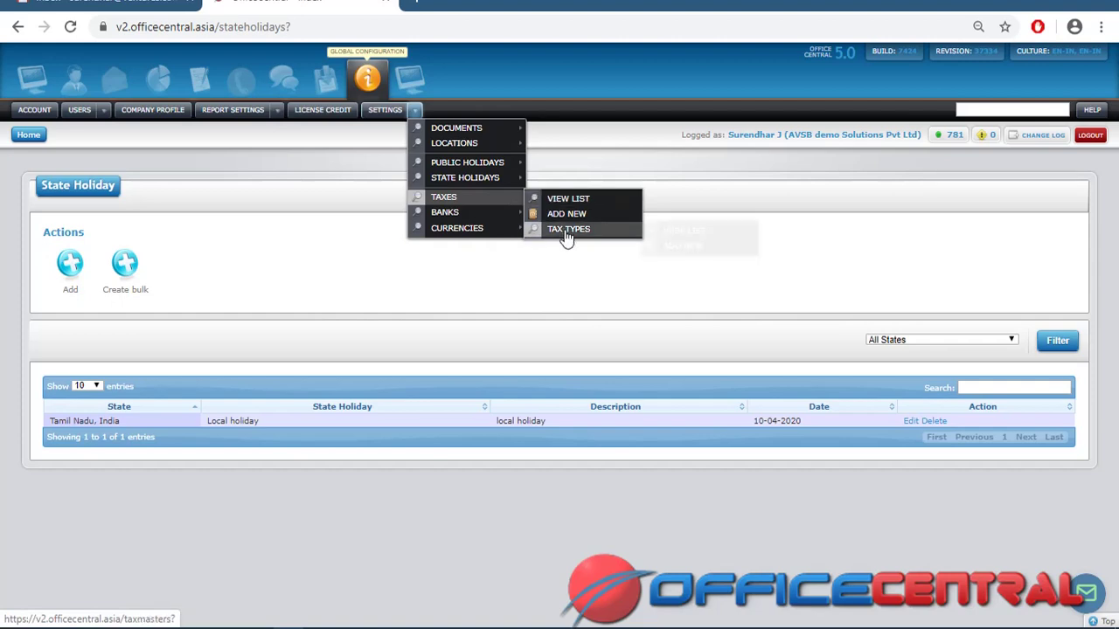
{"action": "mouse_move", "coordinate": [567, 236]}
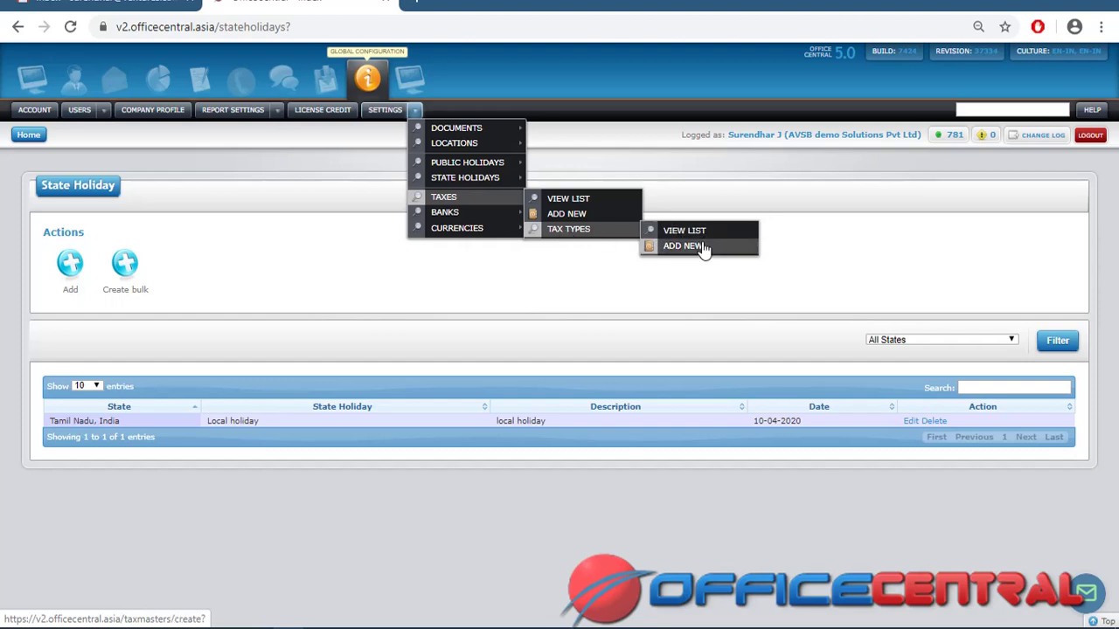
{"action": "left_click", "coordinate": [703, 234]}
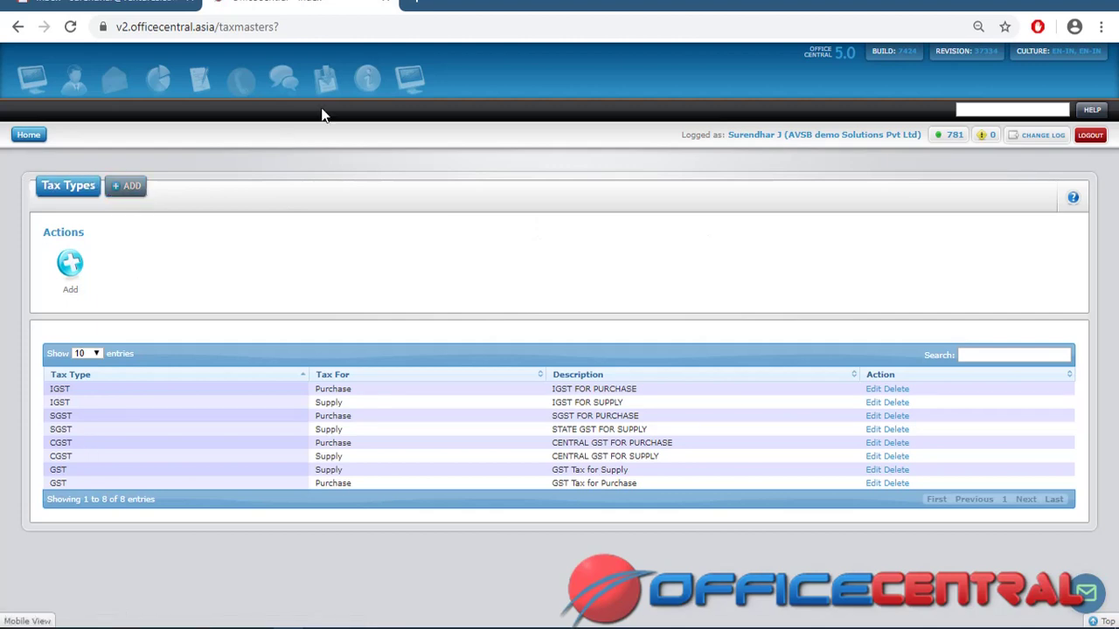
{"action": "left_click", "coordinate": [370, 81]}
{"action": "left_click", "coordinate": [416, 111]}
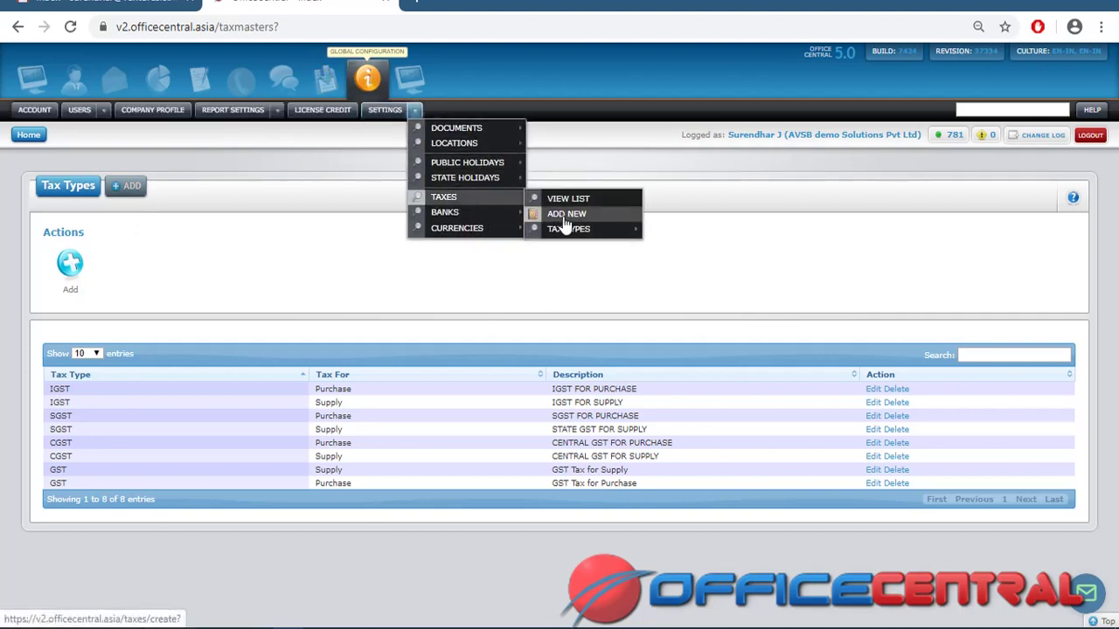
View the Taxes list, then open the Banks list from Settings
{"action": "left_click", "coordinate": [568, 207]}
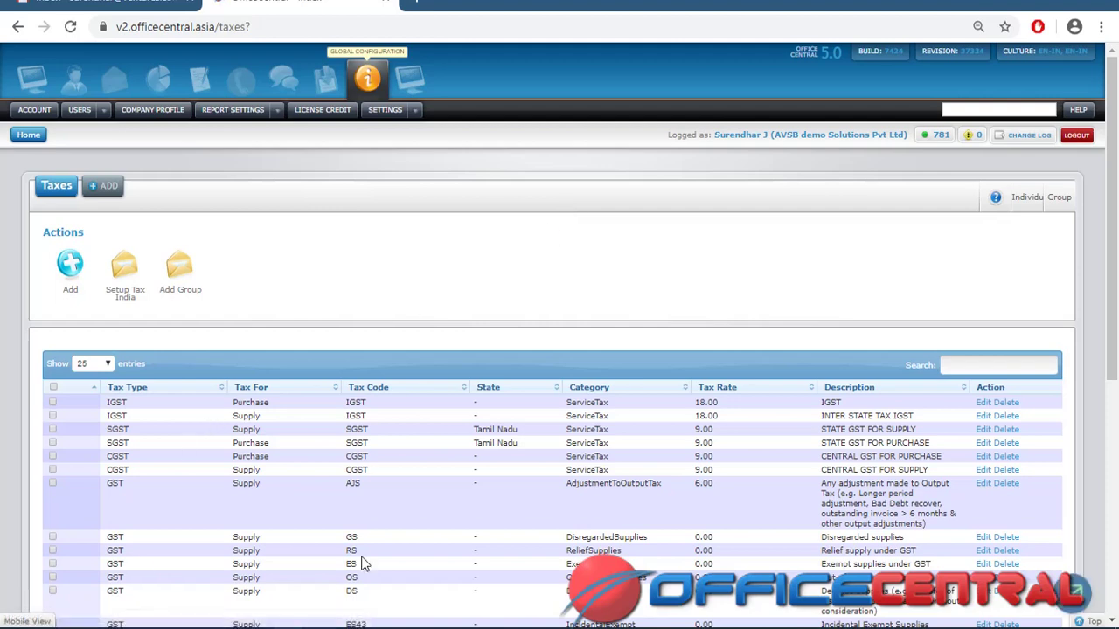
{"action": "left_click", "coordinate": [413, 111]}
{"action": "mouse_move", "coordinate": [440, 214]}
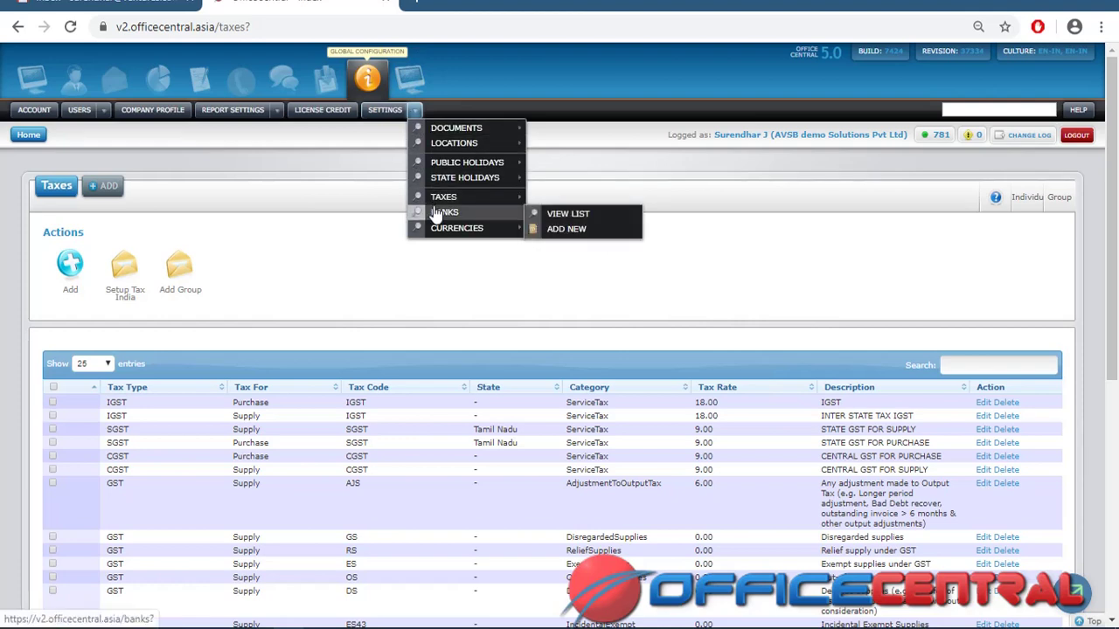
{"action": "left_click", "coordinate": [551, 221]}
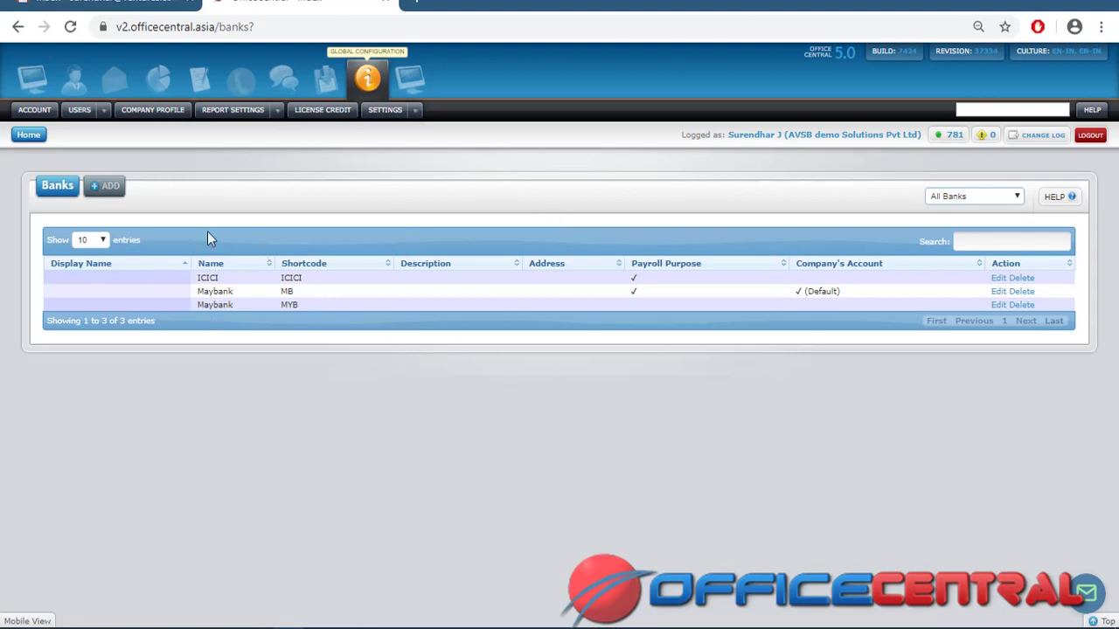
Bring up a blank Create New Bank form from the Banks list
{"action": "left_click", "coordinate": [114, 194]}
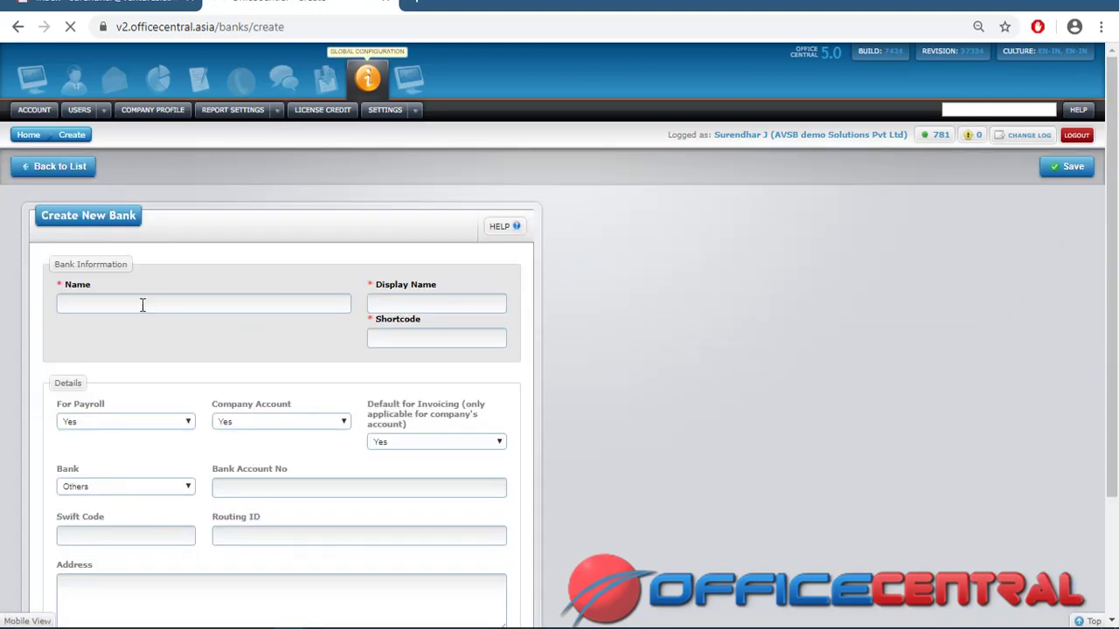
Enter 'avsb' as the new bank's name and move to its address field
{"action": "left_click", "coordinate": [142, 304]}
{"action": "type", "text": "a"}
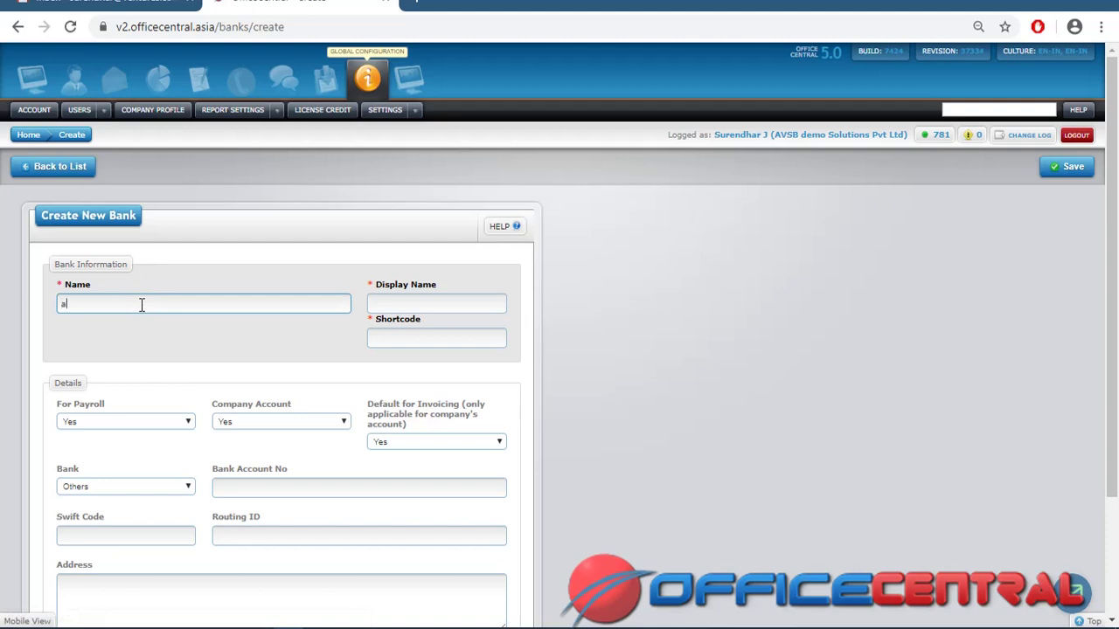
{"action": "type", "text": "vsb"}
{"action": "left_click", "coordinate": [235, 584]}
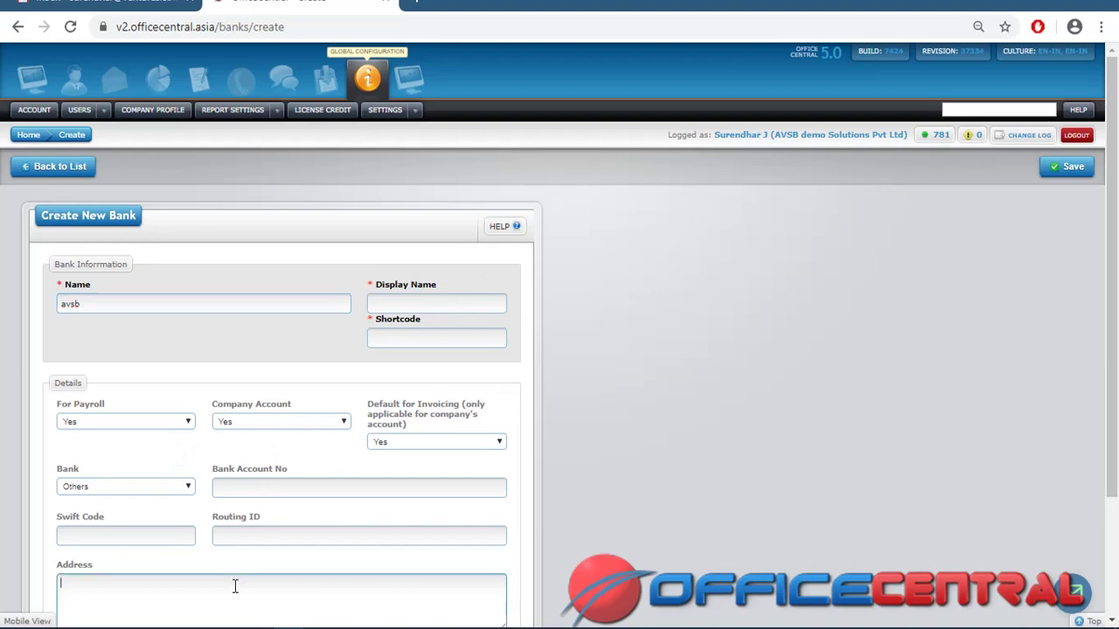
{"action": "scroll", "coordinate": [1114, 378], "scroll_direction": "down", "scroll_amount": 2}
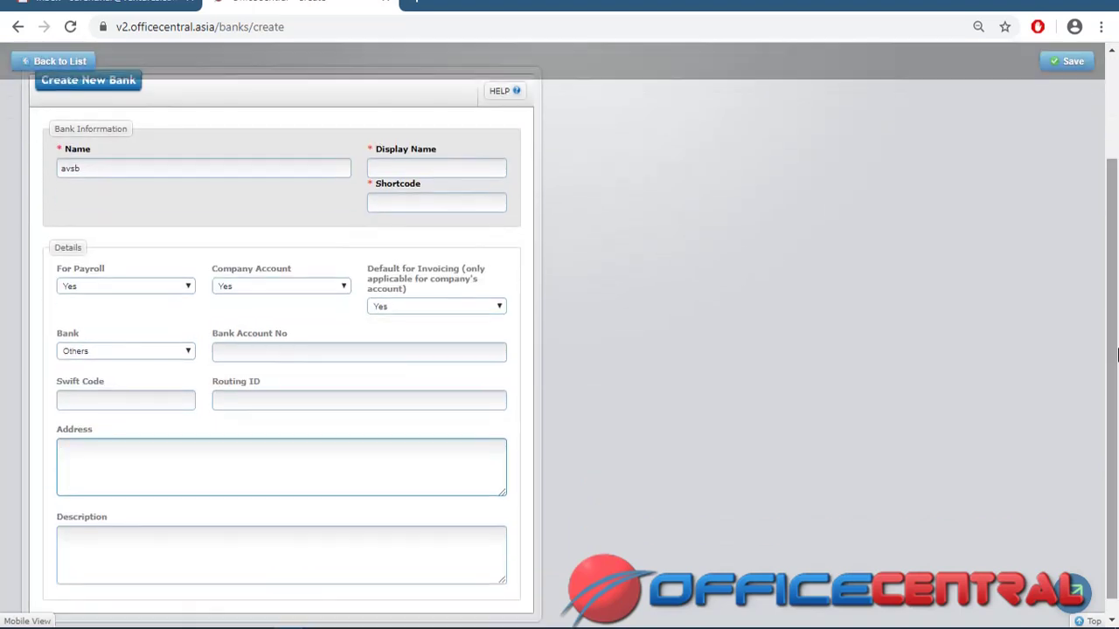
Leave For Payroll and Company Account at Yes, then return to Banks unsaved
{"action": "left_click", "coordinate": [188, 289]}
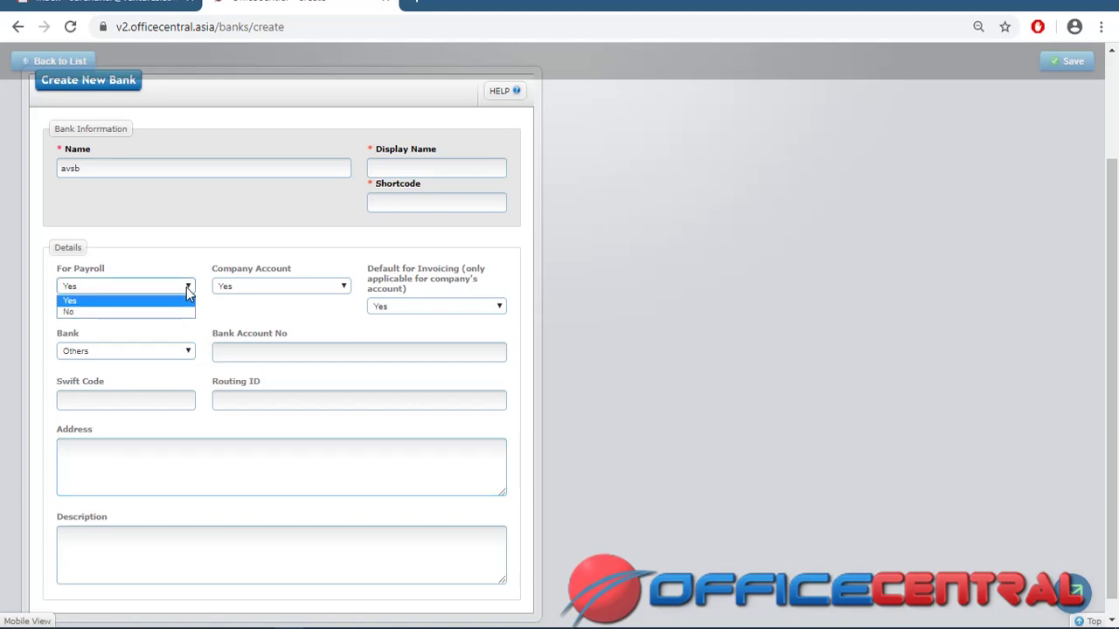
{"action": "left_click", "coordinate": [343, 291]}
{"action": "left_click", "coordinate": [344, 291]}
{"action": "left_click", "coordinate": [343, 293]}
{"action": "scroll", "coordinate": [411, 245], "scroll_direction": "up", "scroll_amount": 3}
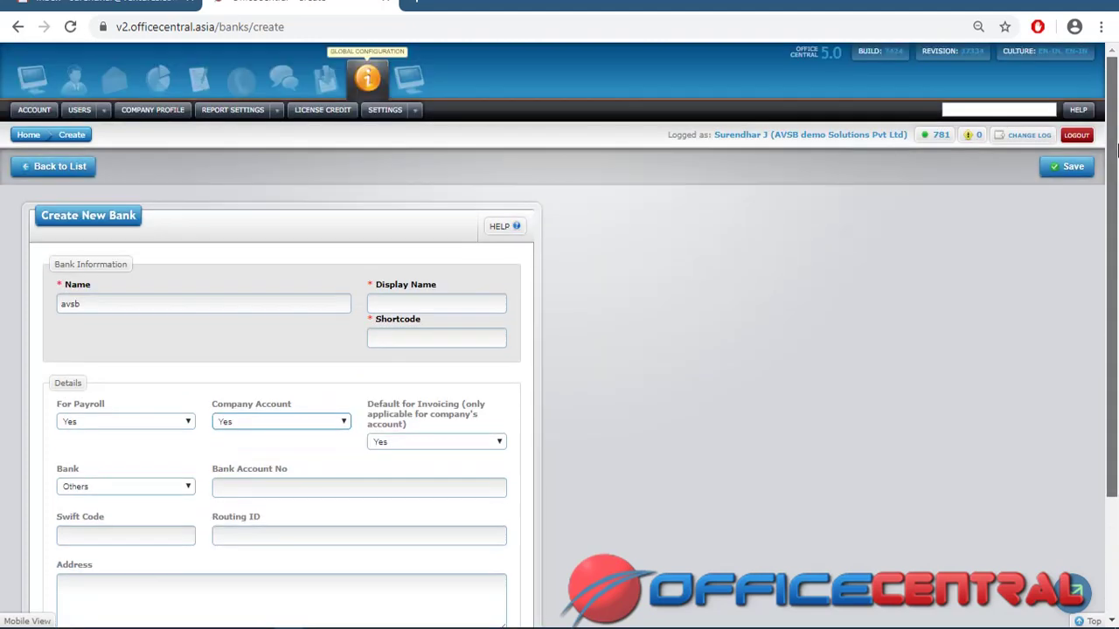
{"action": "left_click", "coordinate": [75, 174]}
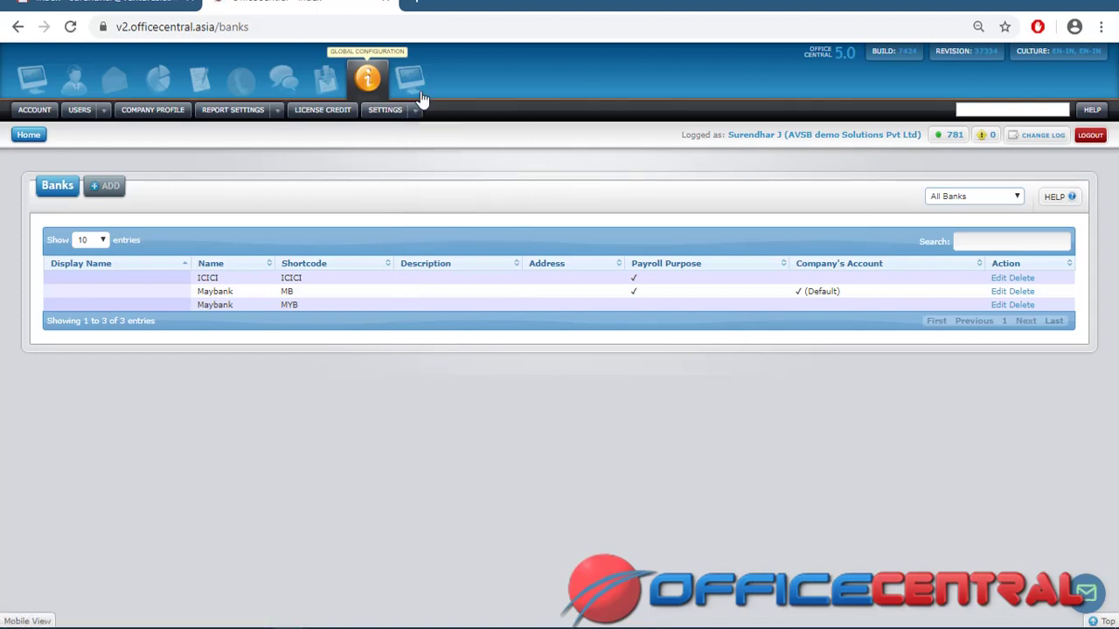
Open the Currencies list showing MYR, CAD, AUD, USD and INR, with INR as default
{"action": "mouse_move", "coordinate": [414, 113]}
{"action": "mouse_move", "coordinate": [467, 234]}
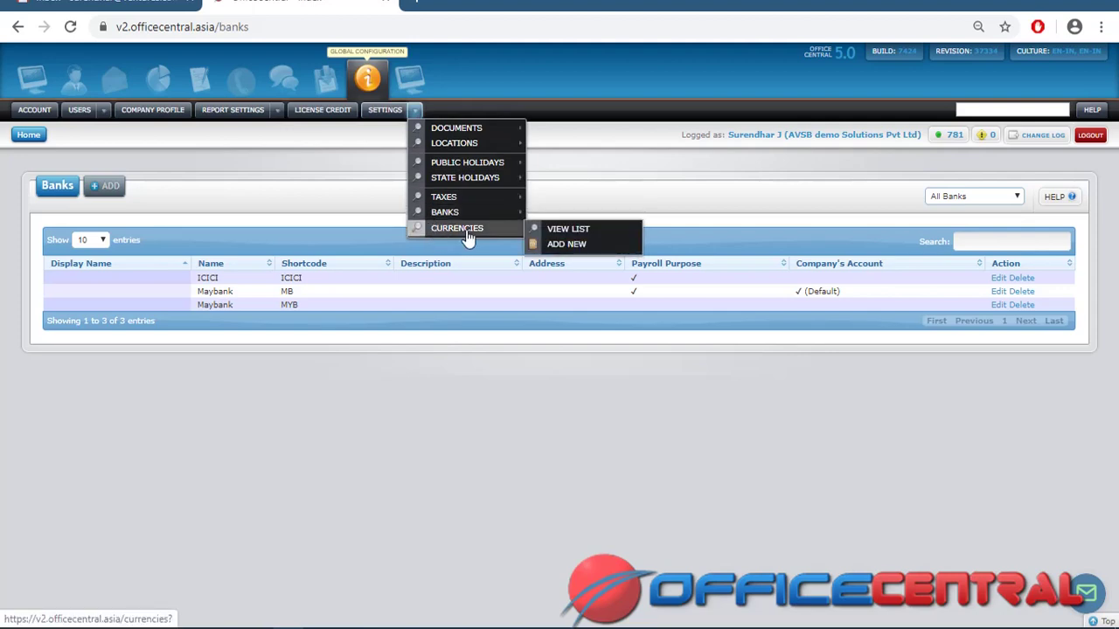
{"action": "left_click", "coordinate": [566, 233]}
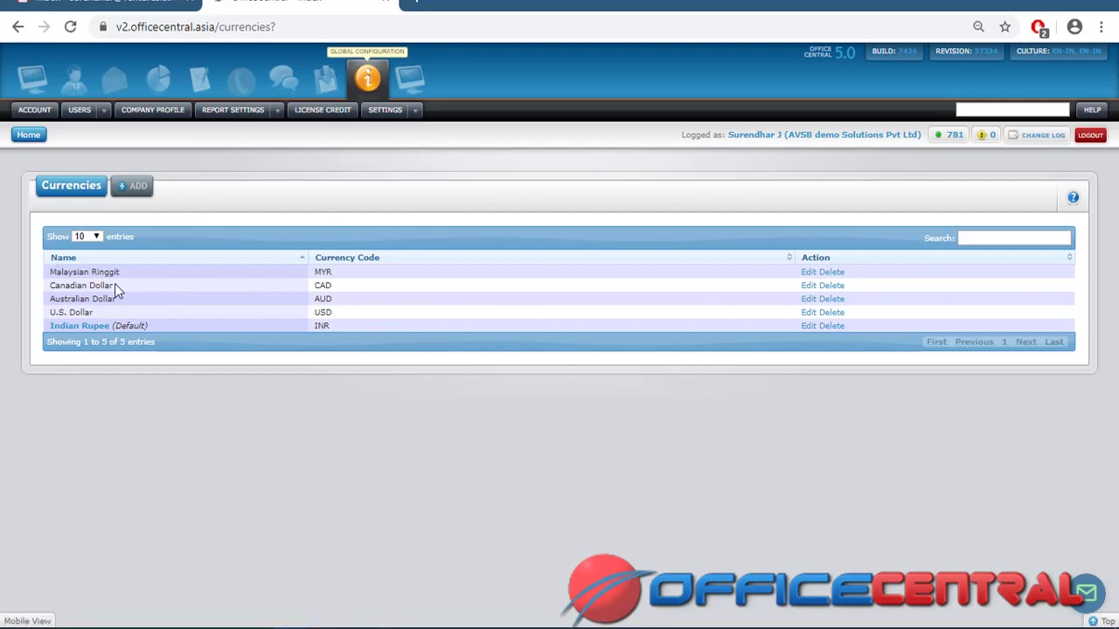
{"action": "left_click", "coordinate": [415, 111]}
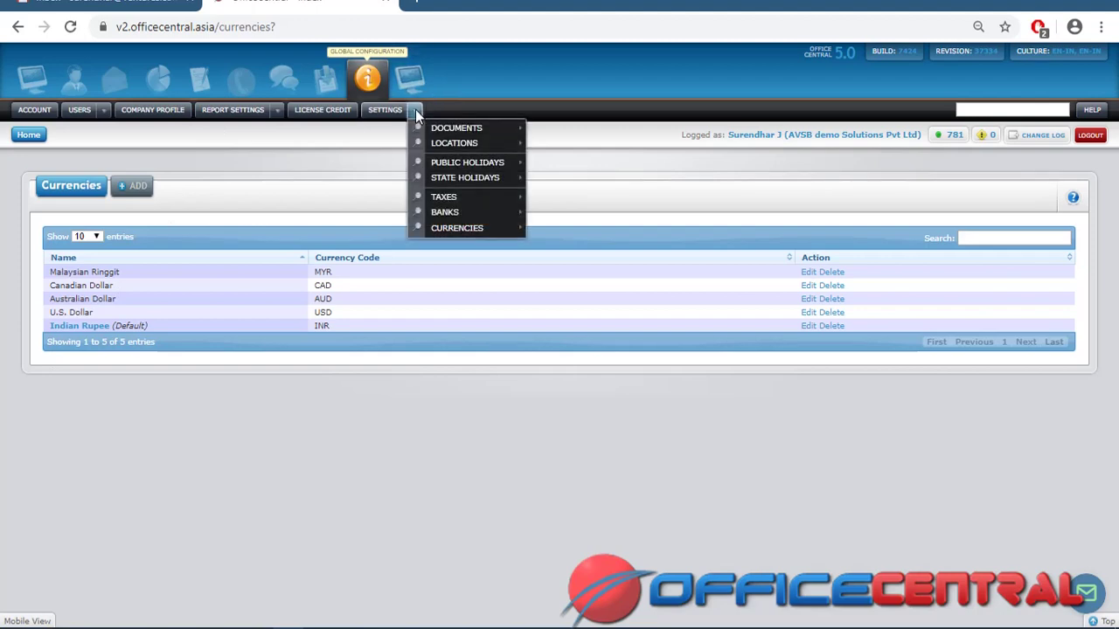
Open the Account page from the Global Configuration menu bar
{"action": "left_click", "coordinate": [24, 112]}
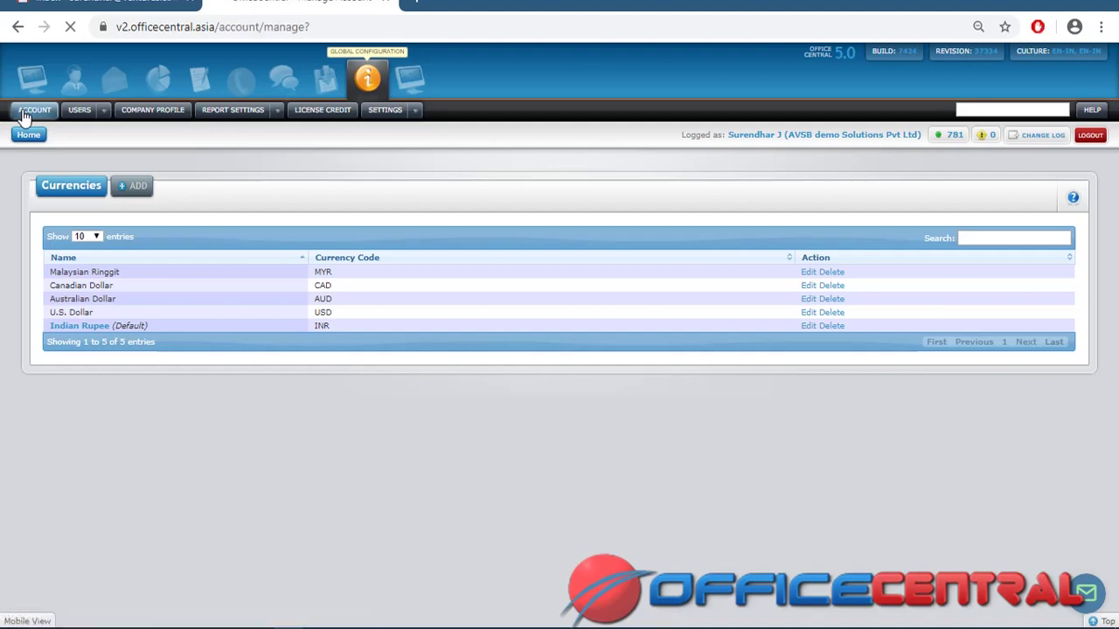
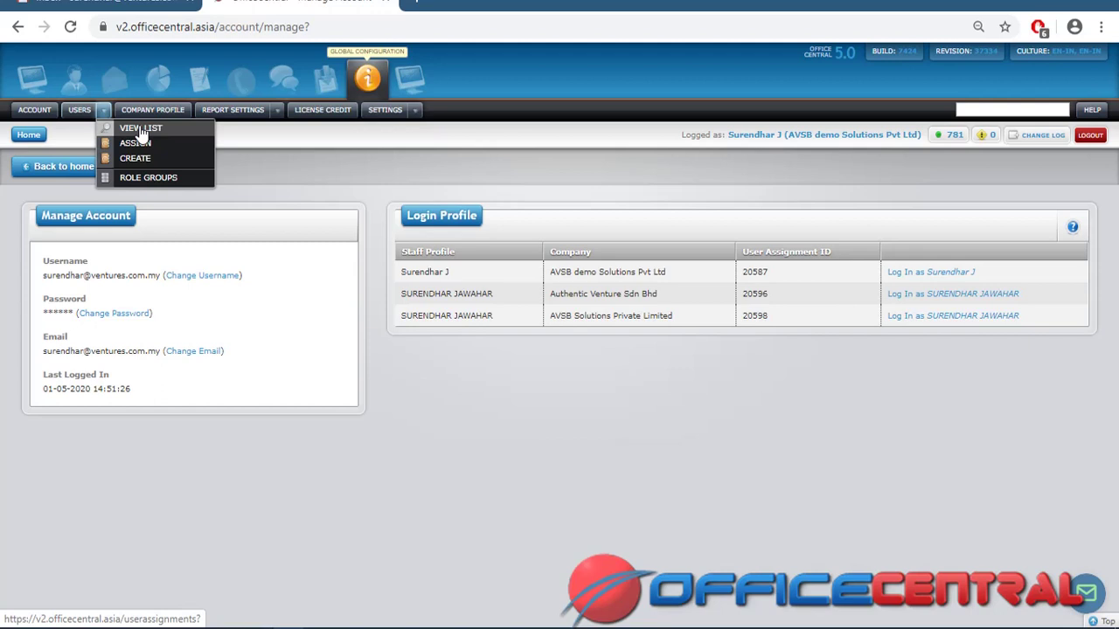
Go from the users list to the Role Groups list, showing seven Flexi User (Standard Edition) groups
{"action": "left_click", "coordinate": [141, 131]}
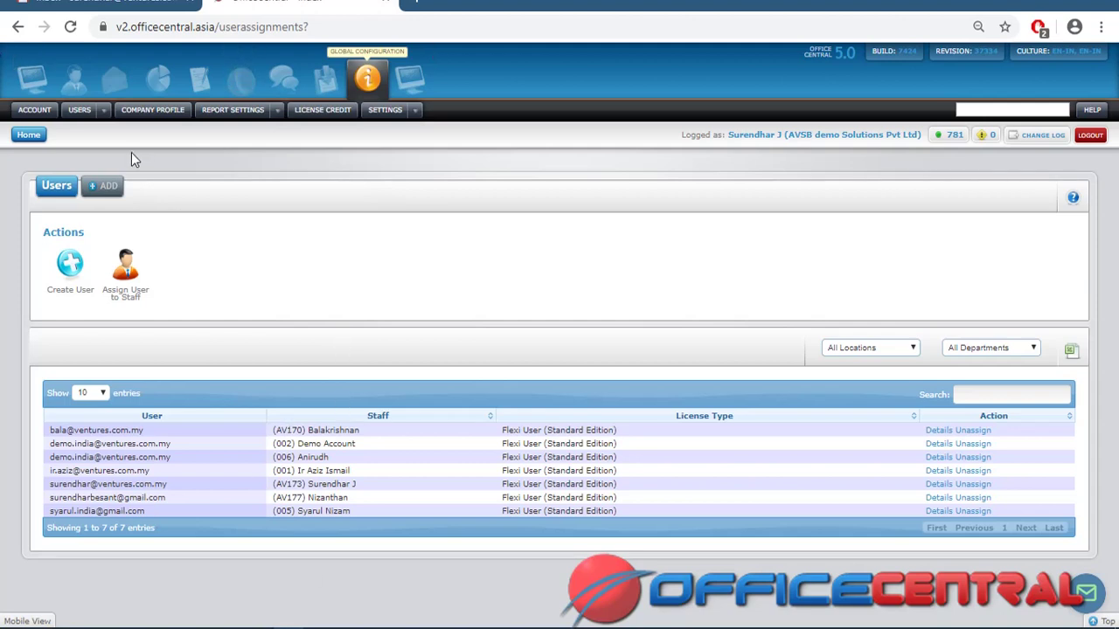
{"action": "left_click", "coordinate": [104, 110]}
{"action": "left_click", "coordinate": [159, 180]}
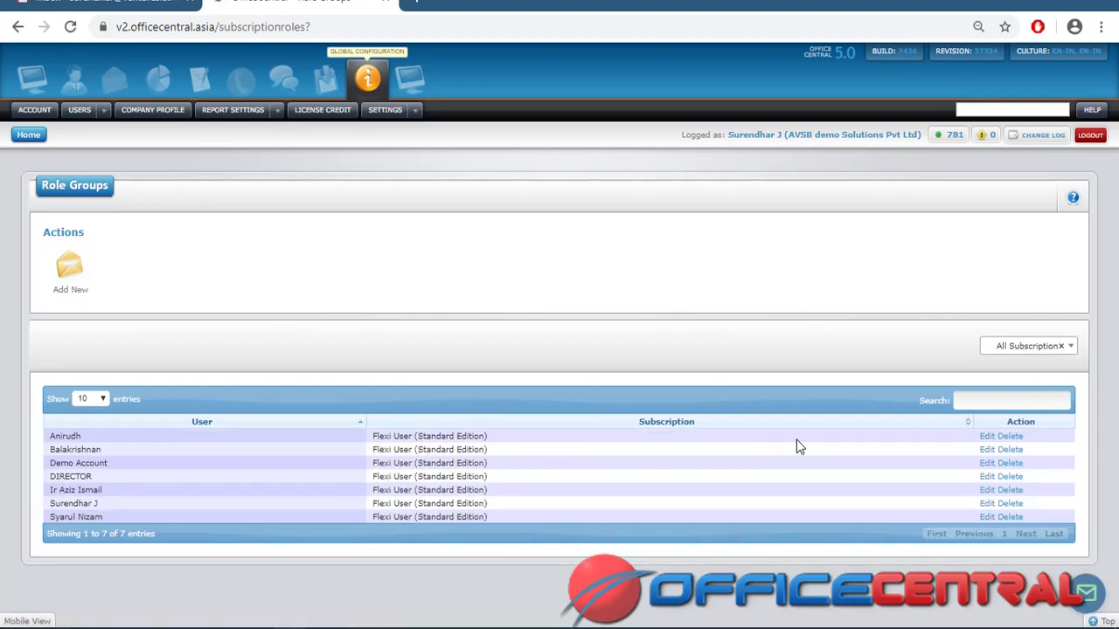
Edit the first role group: grant all HRMS, Procurement and Settings permissions, clear Payroll
{"action": "left_click", "coordinate": [985, 436]}
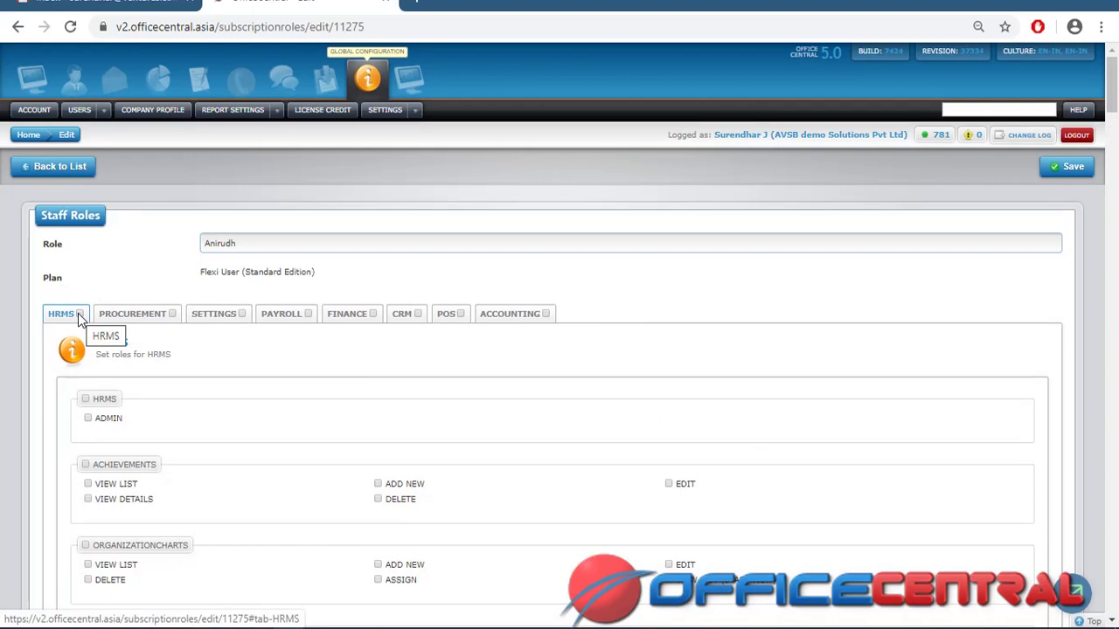
{"action": "left_click", "coordinate": [79, 315]}
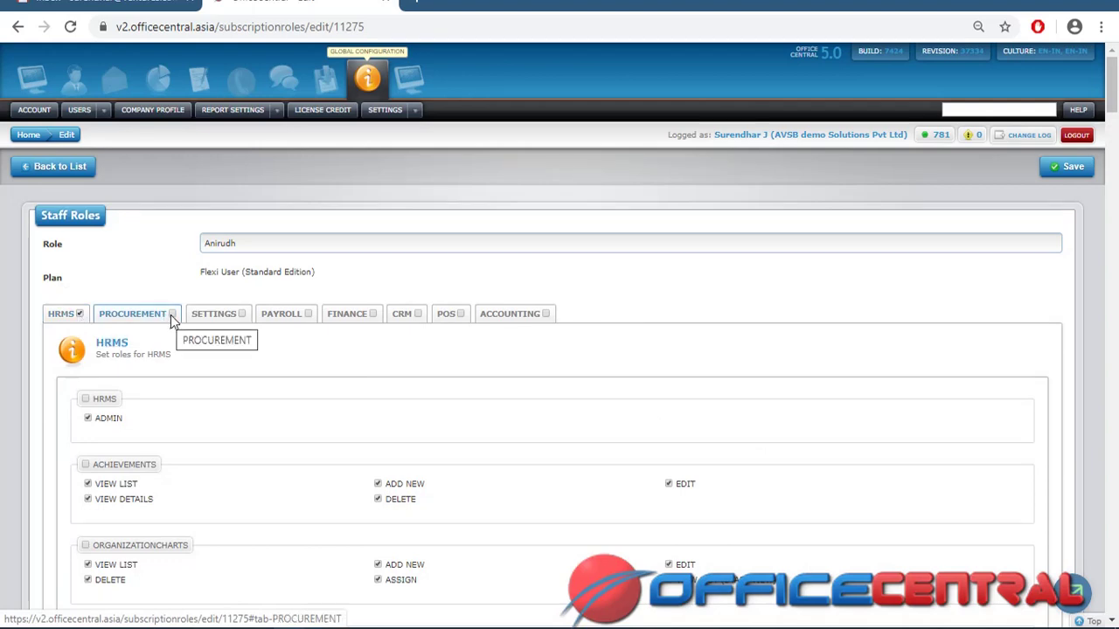
{"action": "left_click", "coordinate": [242, 315]}
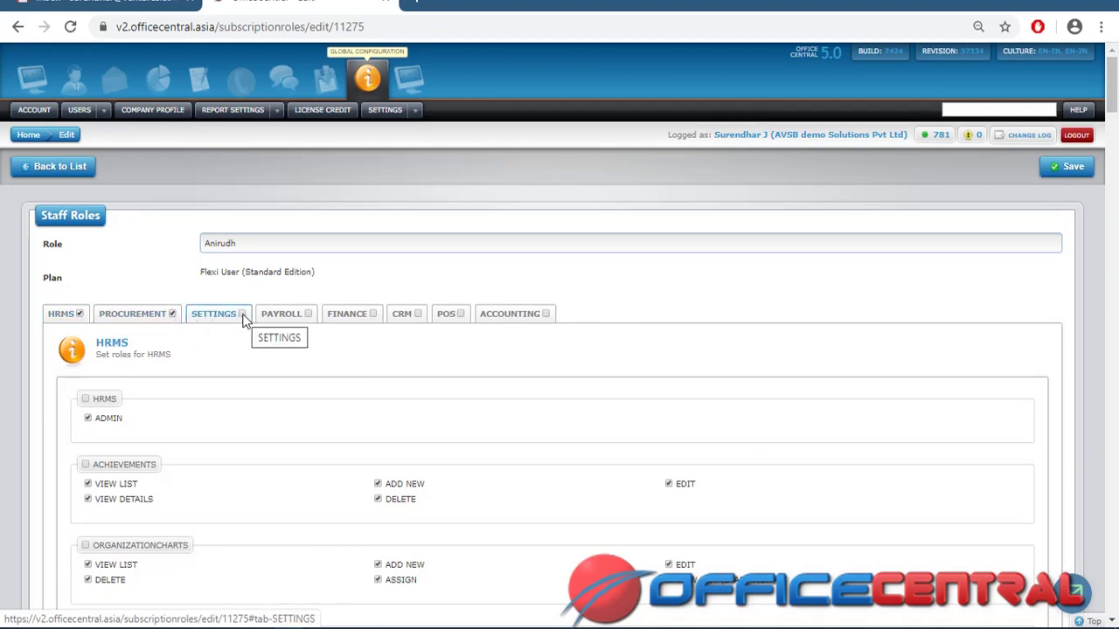
{"action": "left_click", "coordinate": [309, 313]}
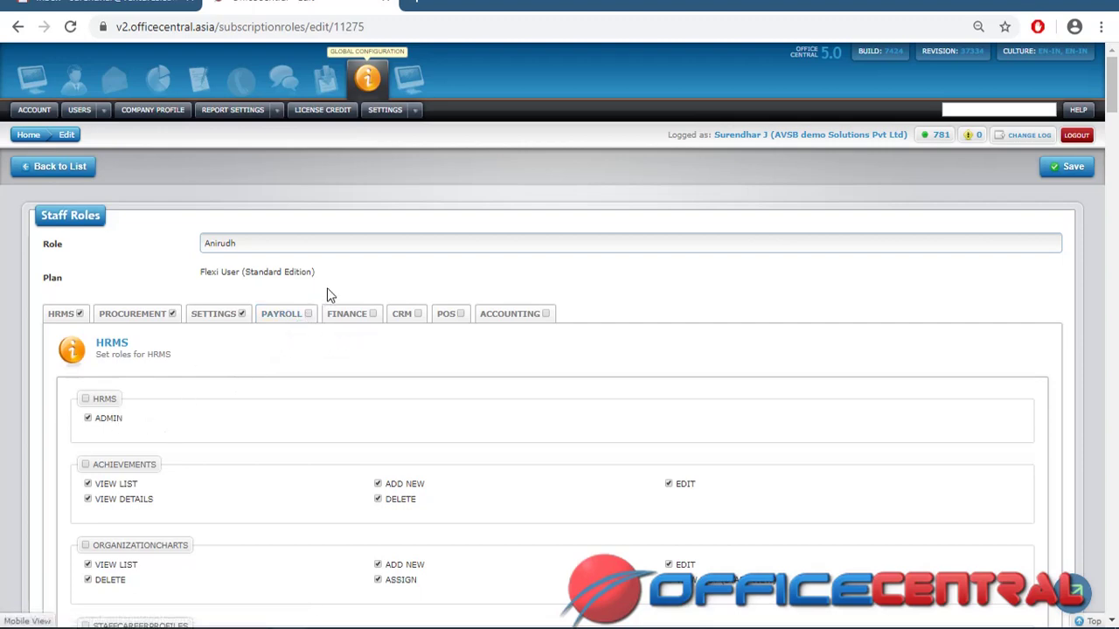
Grant all CRM and Finance permissions, then turn off Advances View List
{"action": "left_click", "coordinate": [368, 317]}
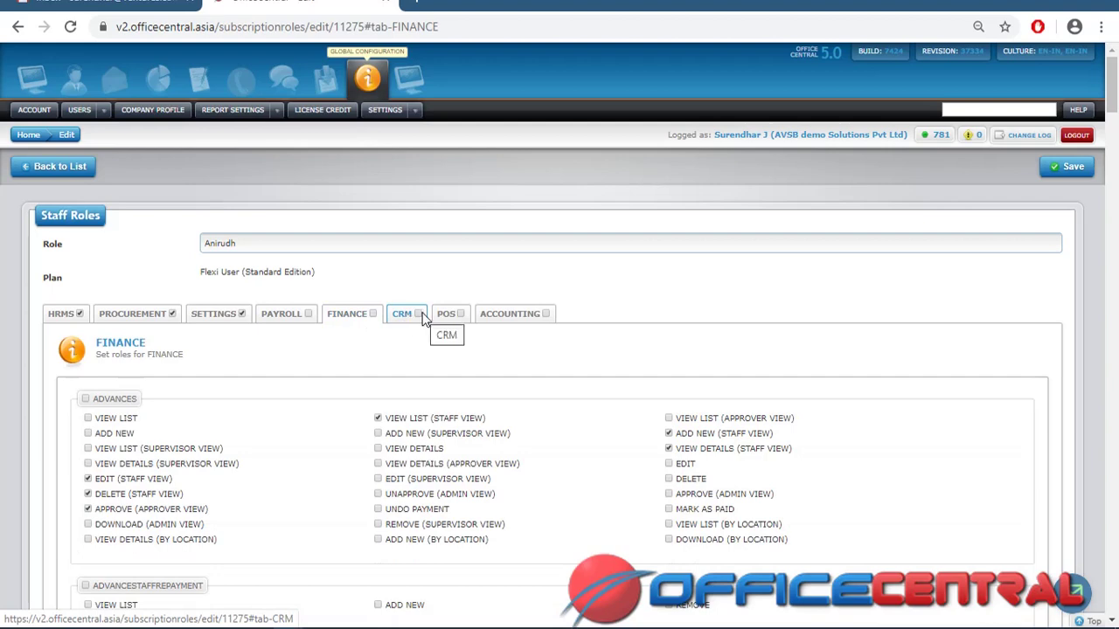
{"action": "left_click", "coordinate": [419, 315]}
{"action": "left_click", "coordinate": [373, 314]}
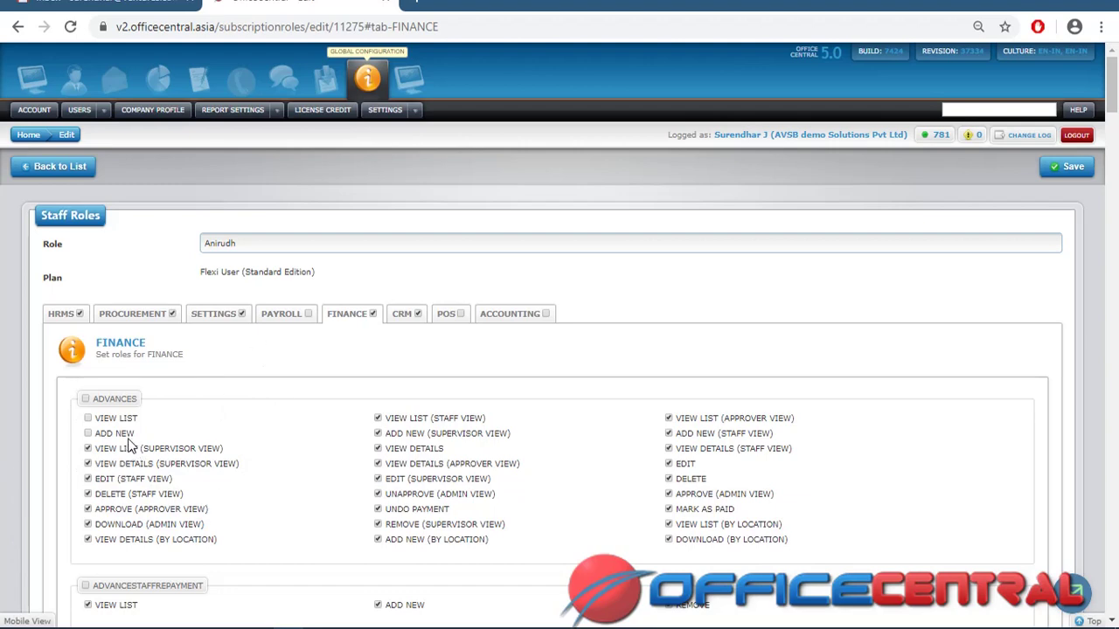
{"action": "left_click", "coordinate": [88, 418]}
Open the company profile and review its Basic details form
{"action": "left_click", "coordinate": [104, 111]}
{"action": "left_click", "coordinate": [172, 118]}
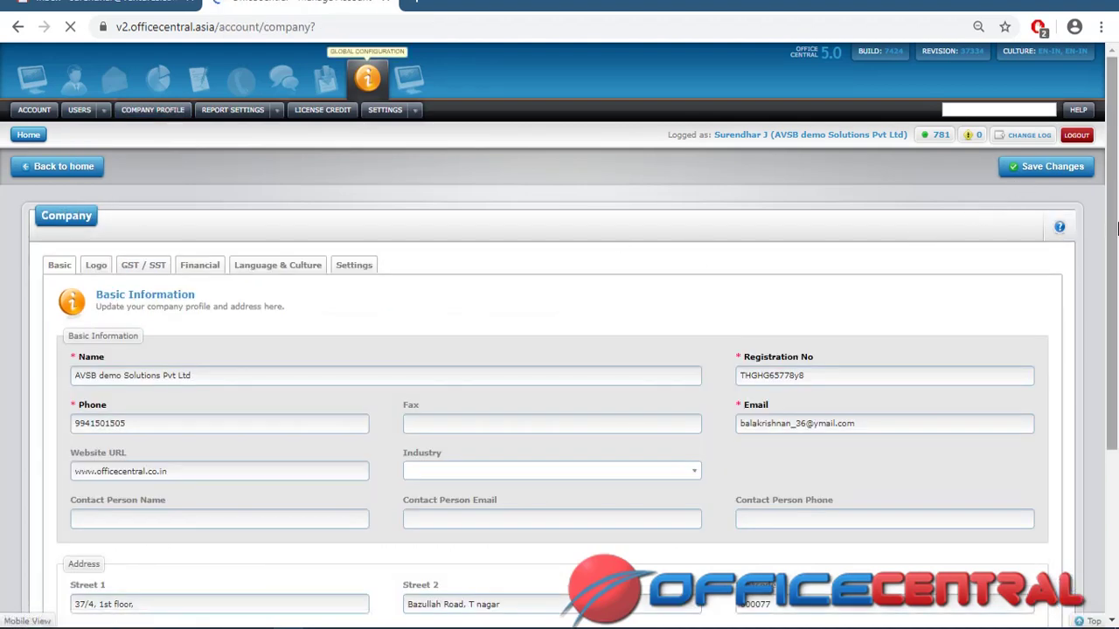
{"action": "scroll", "coordinate": [505, 251], "scroll_direction": "down", "scroll_amount": 2}
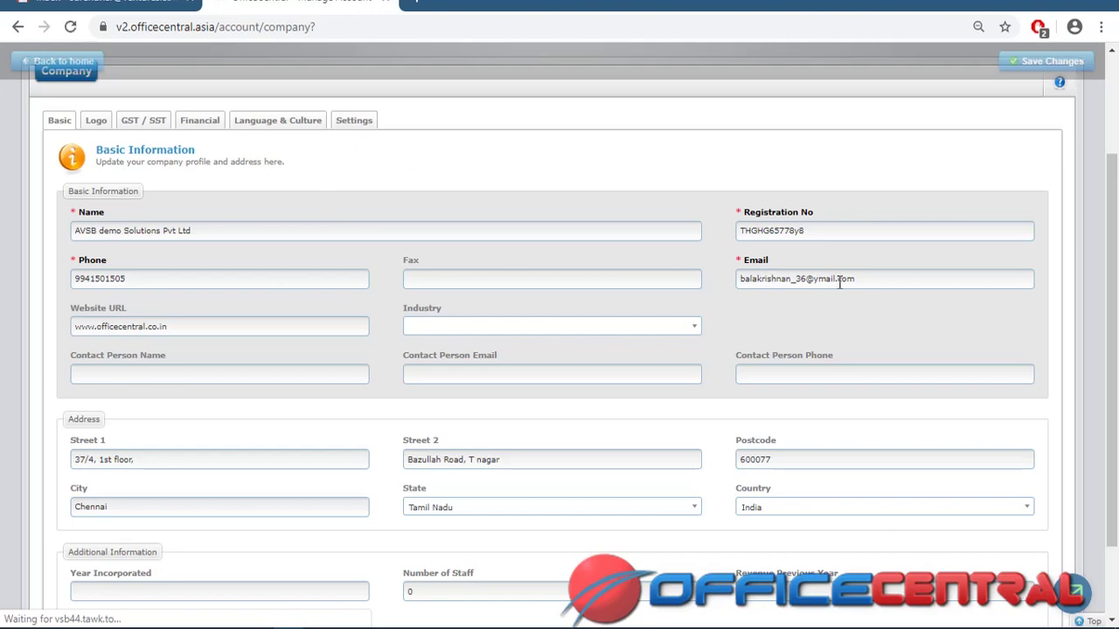
{"action": "scroll", "coordinate": [1117, 264], "scroll_direction": "down", "scroll_amount": 2}
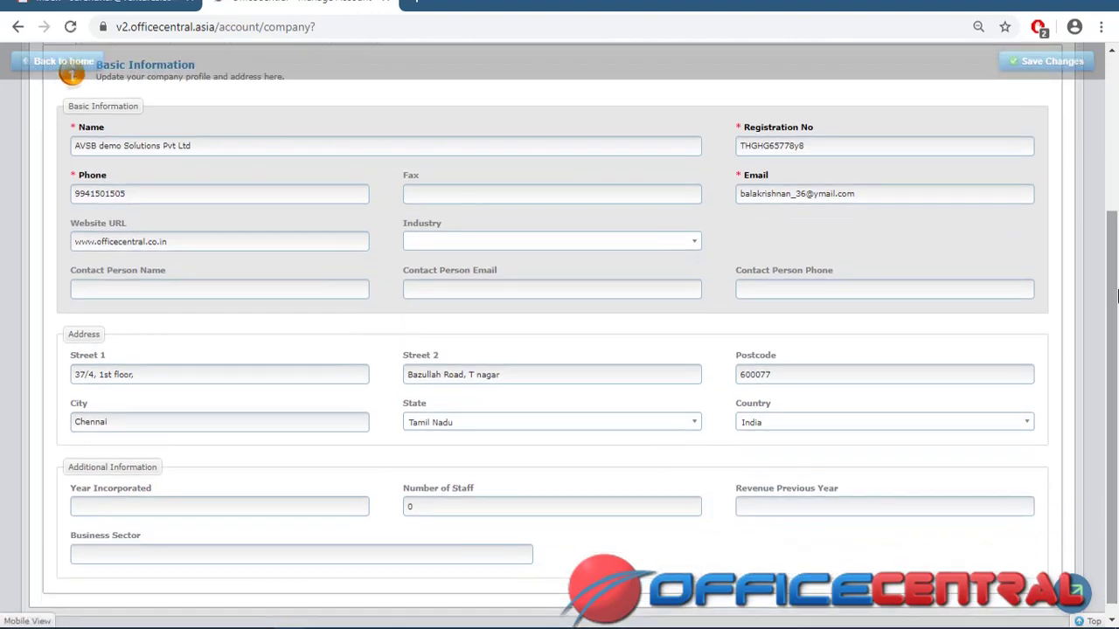
{"action": "scroll", "coordinate": [1117, 438], "scroll_direction": "up", "scroll_amount": 3}
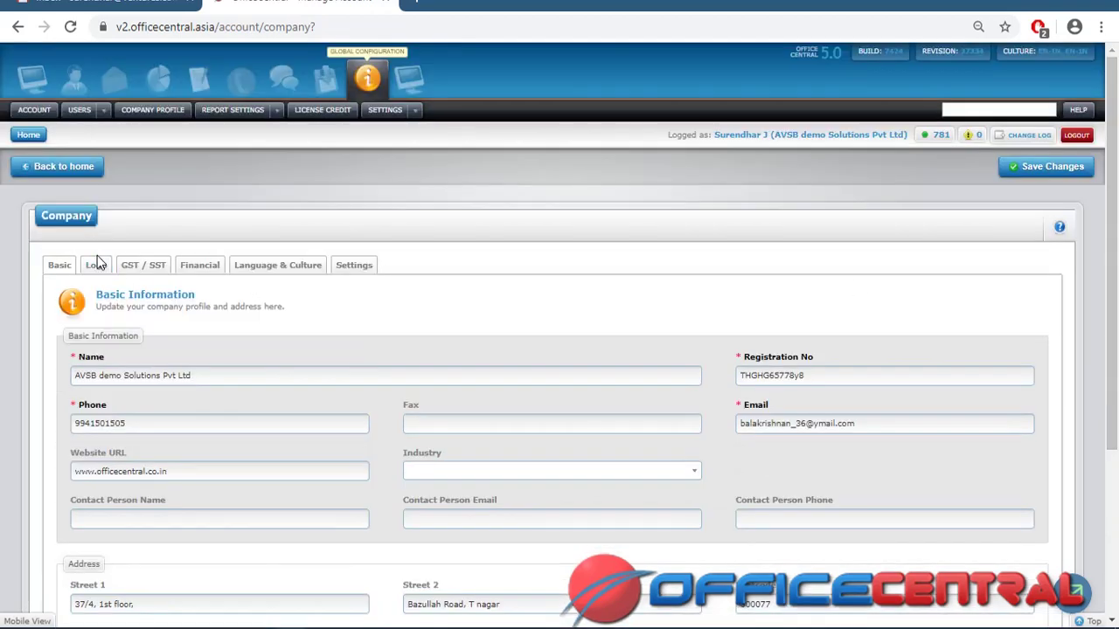
Review the Logo, GST / SST, Financial, Language & Culture and Settings tabs of the company profile
{"action": "left_click", "coordinate": [97, 265]}
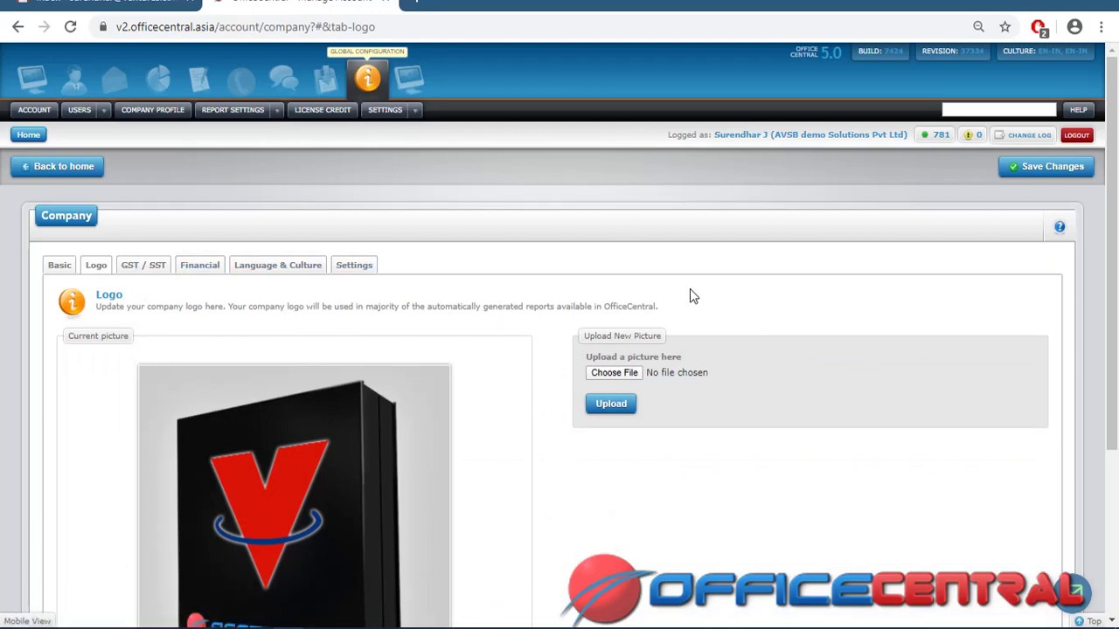
{"action": "left_click", "coordinate": [160, 268]}
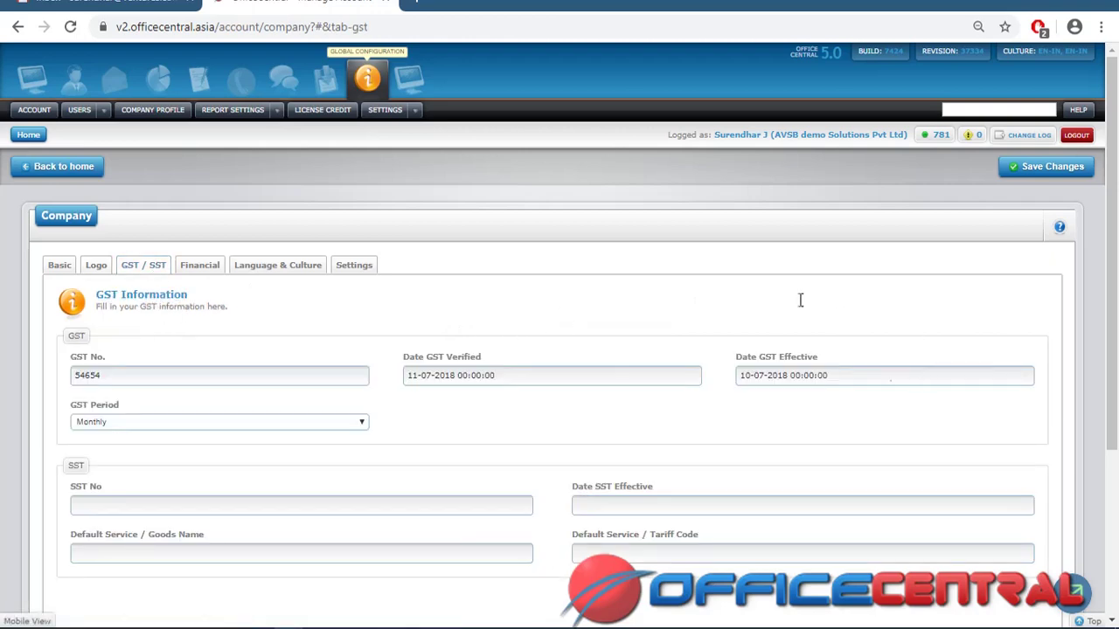
{"action": "left_click", "coordinate": [194, 271]}
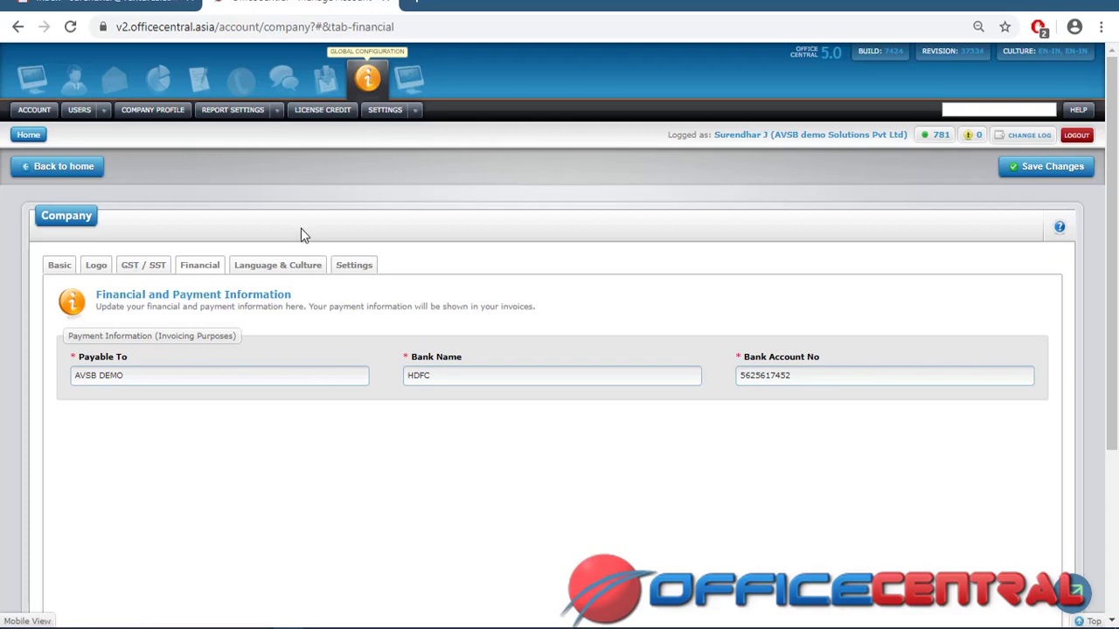
{"action": "left_click", "coordinate": [300, 266]}
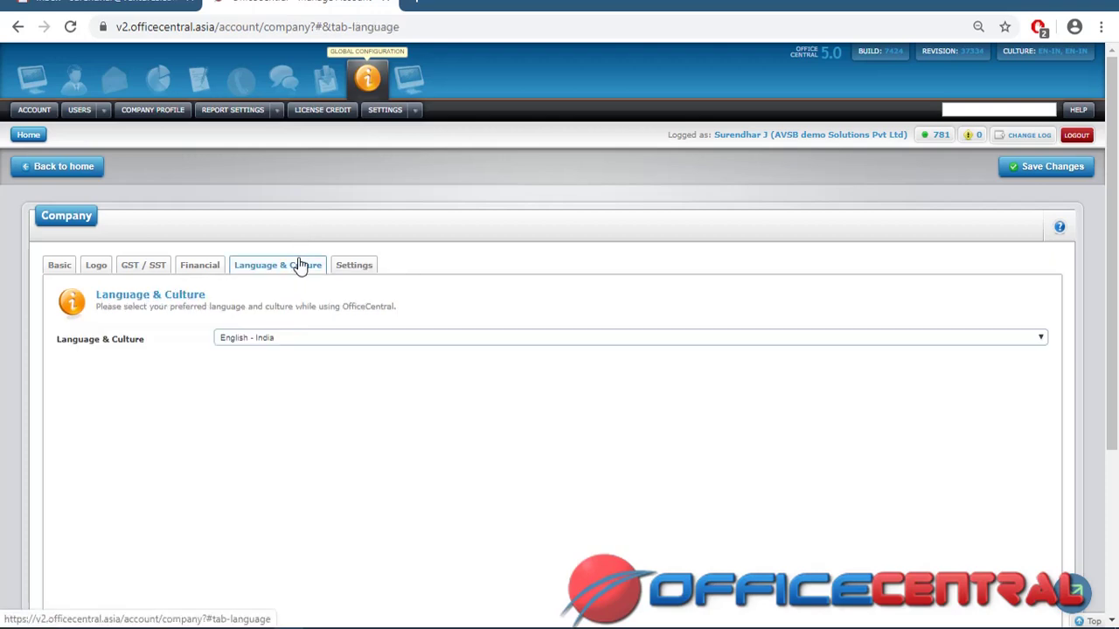
{"action": "left_click", "coordinate": [347, 267]}
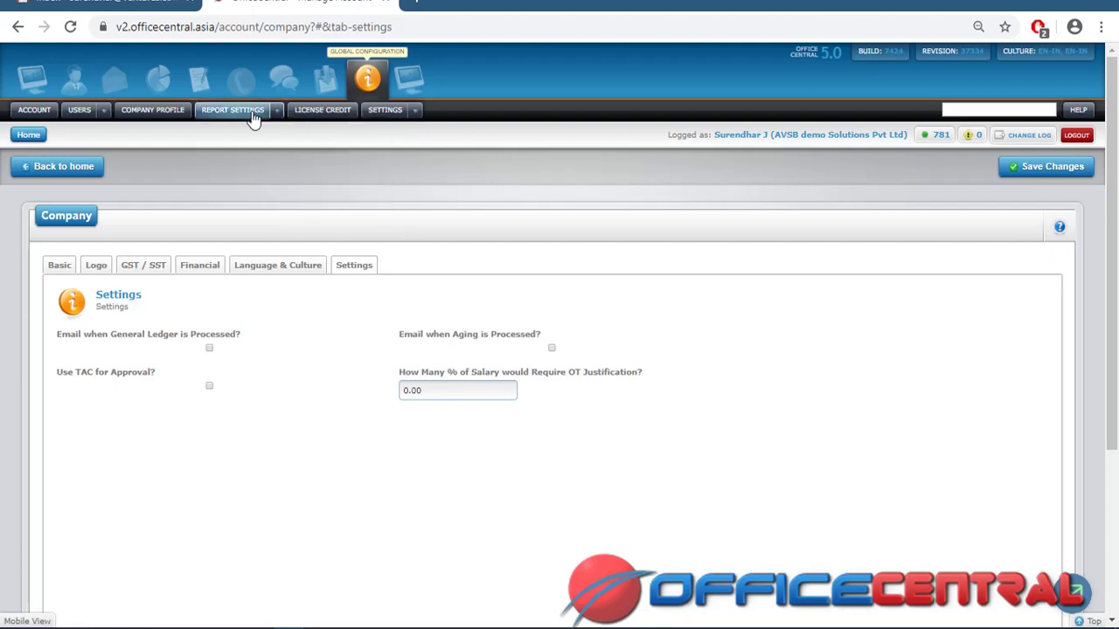
Open CRM Report Settings and browse the quotation and order acceptance template designs
{"action": "mouse_move", "coordinate": [276, 110]}
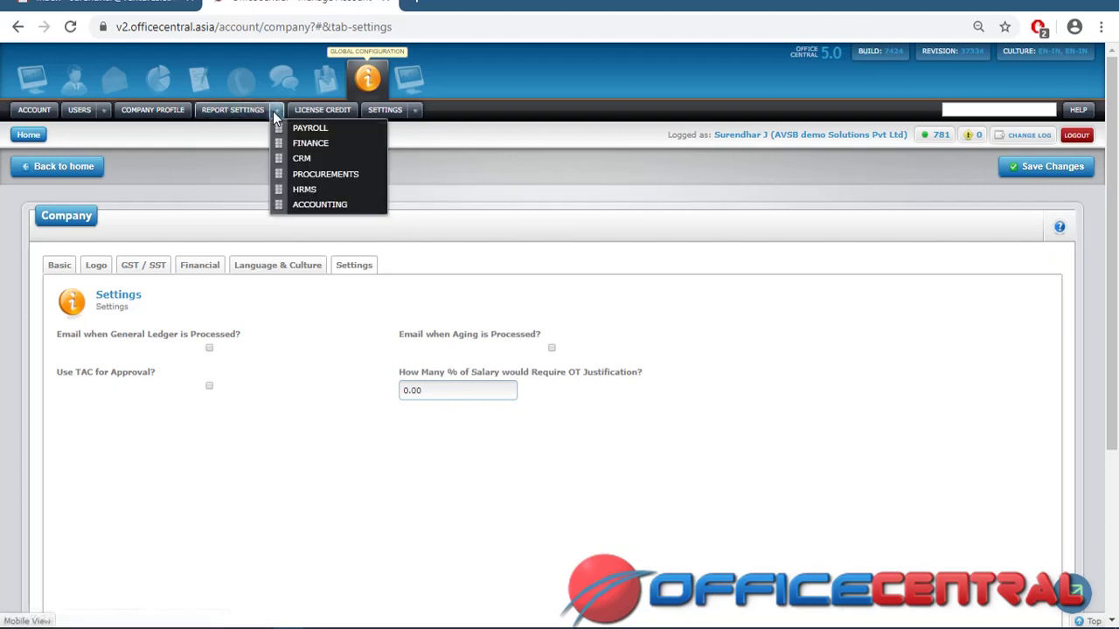
{"action": "left_click", "coordinate": [297, 160]}
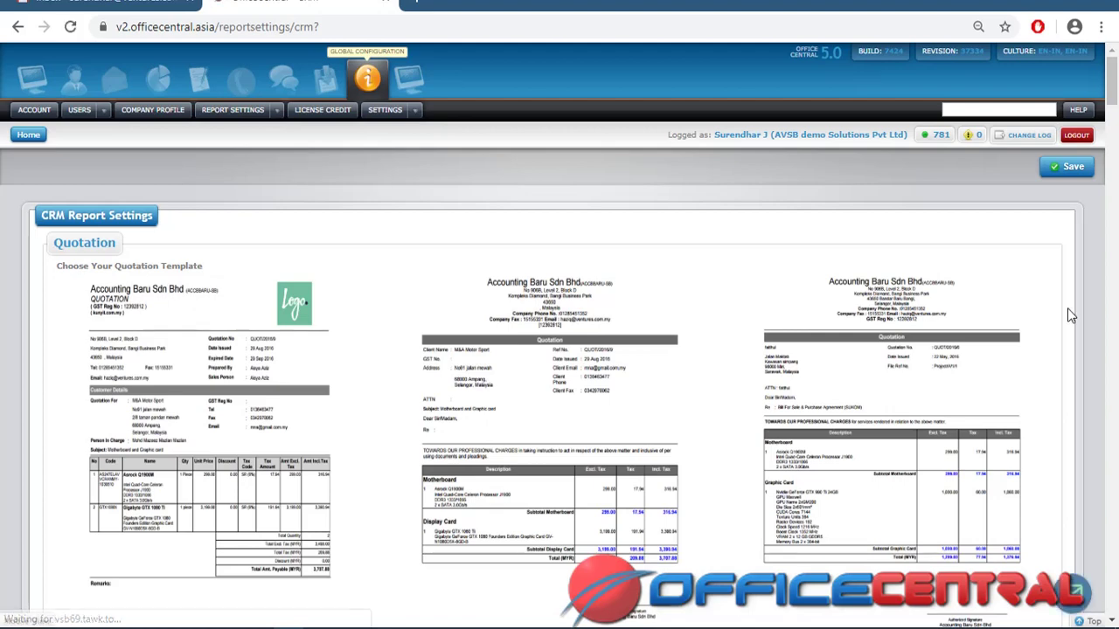
{"action": "left_click_drag", "start_coordinate": [1109, 106], "coordinate": [1113, 144]}
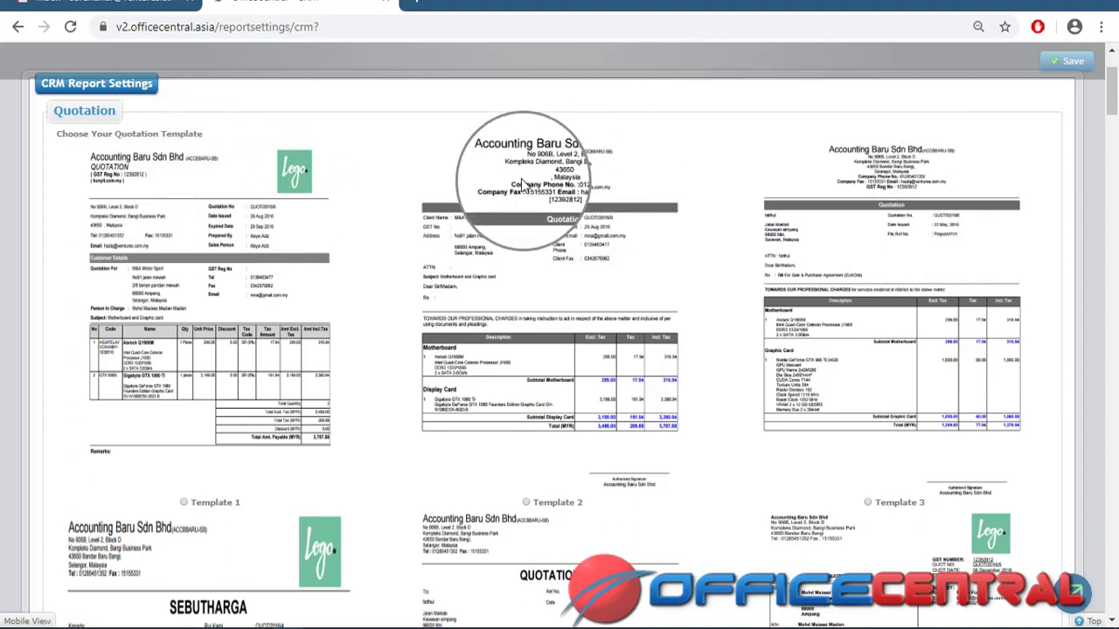
{"action": "left_click_drag", "start_coordinate": [1111, 103], "coordinate": [1116, 215]}
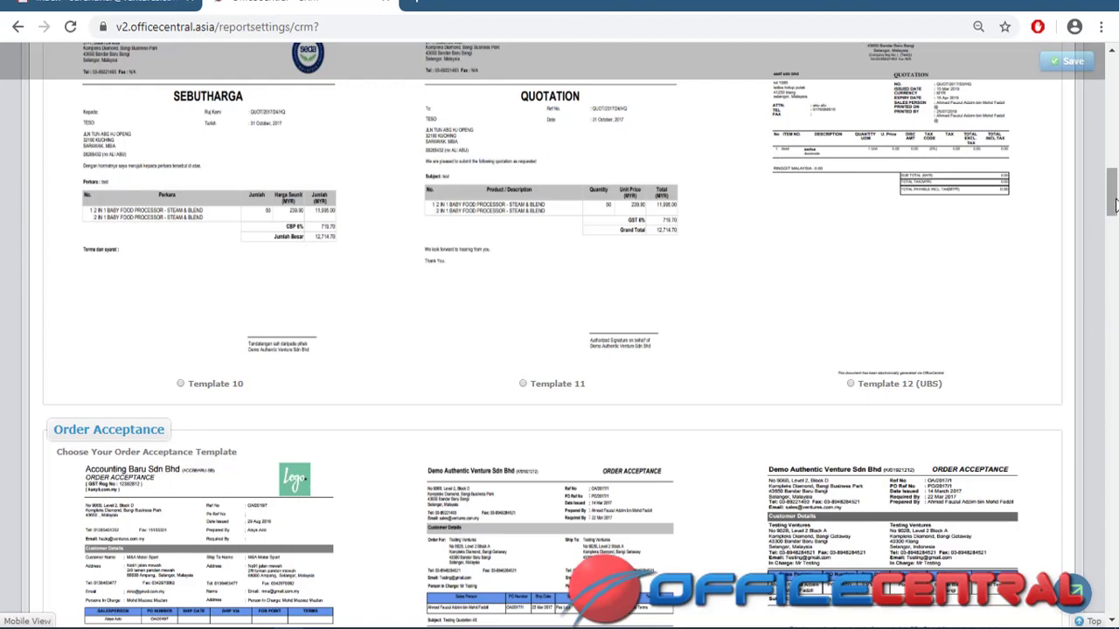
{"action": "left_click_drag", "start_coordinate": [1114, 205], "coordinate": [1115, 70]}
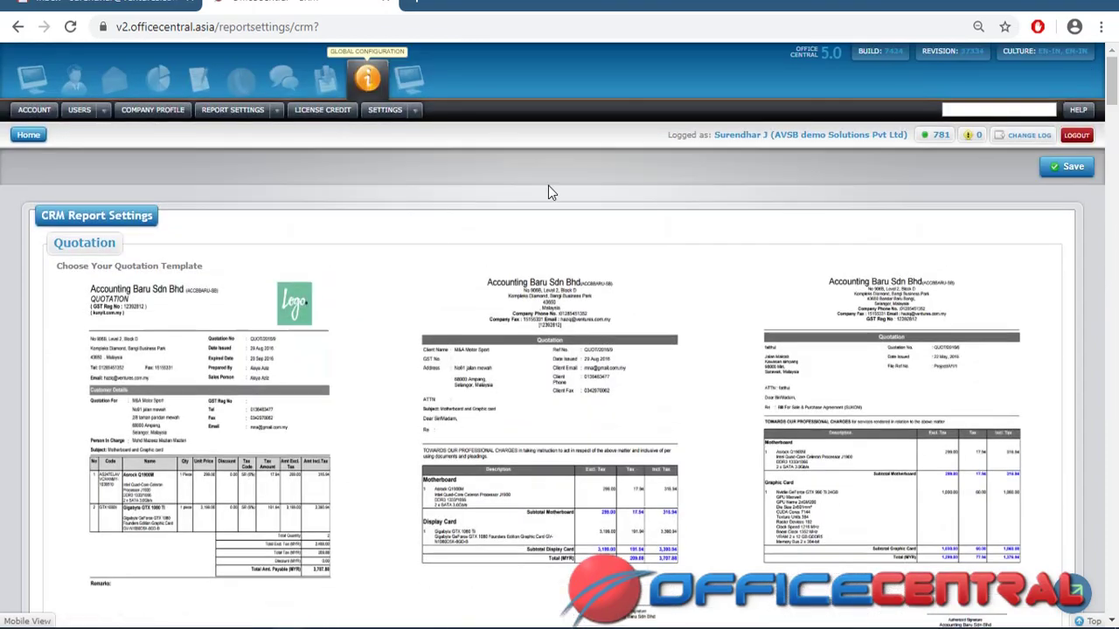
{"action": "left_click", "coordinate": [276, 110]}
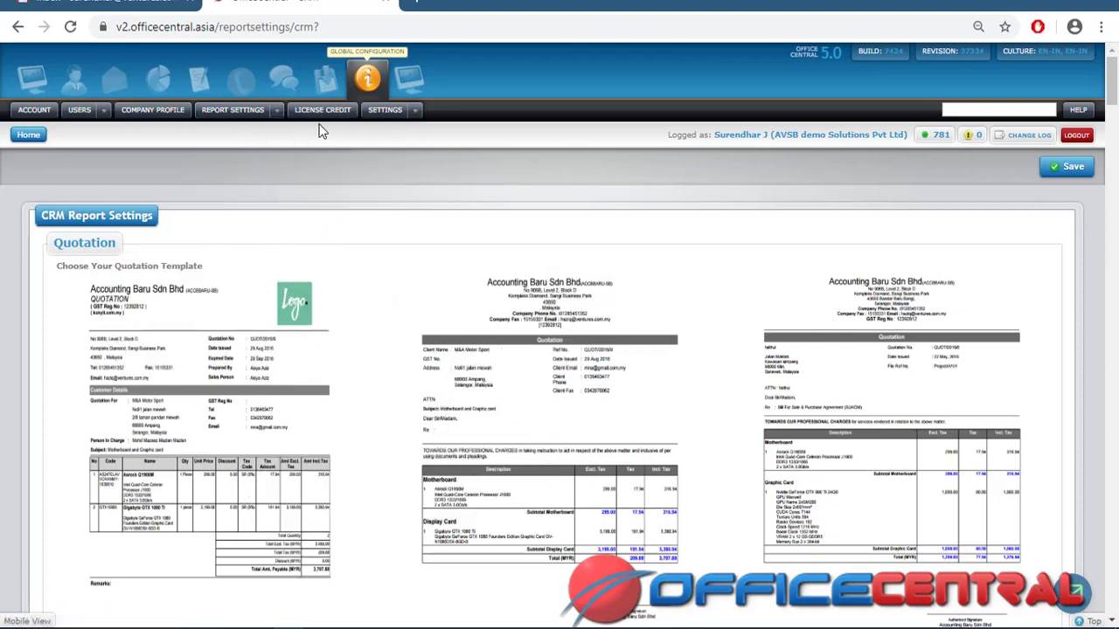
{"action": "mouse_move", "coordinate": [277, 120]}
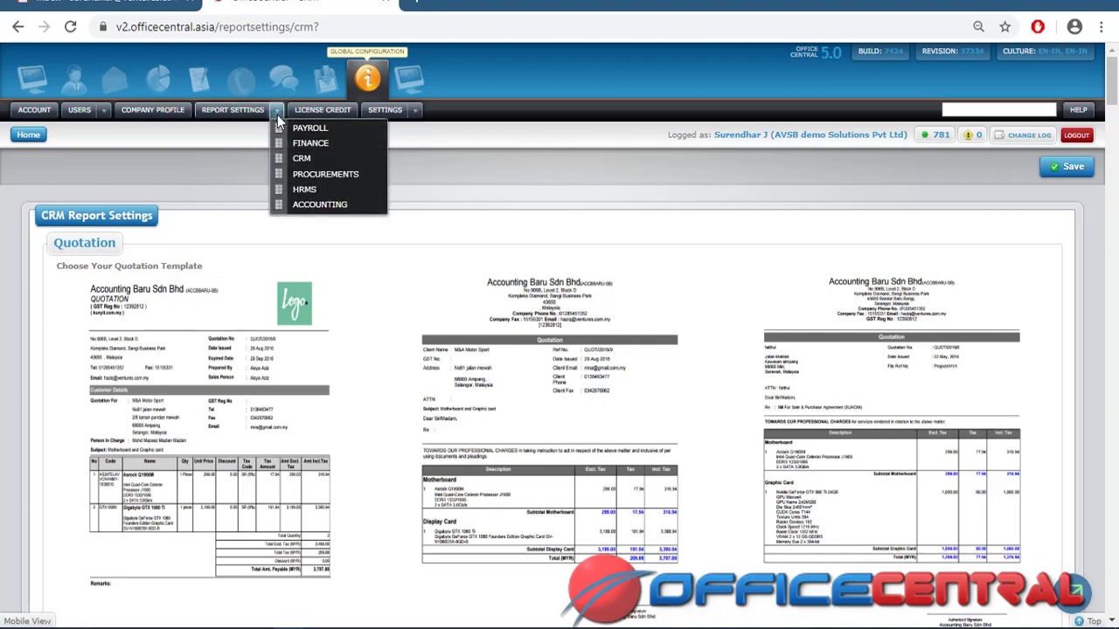
View the license credit details (2,00,000.00 Kb storage, three licensed modules), then go to Account
{"action": "left_click", "coordinate": [323, 113]}
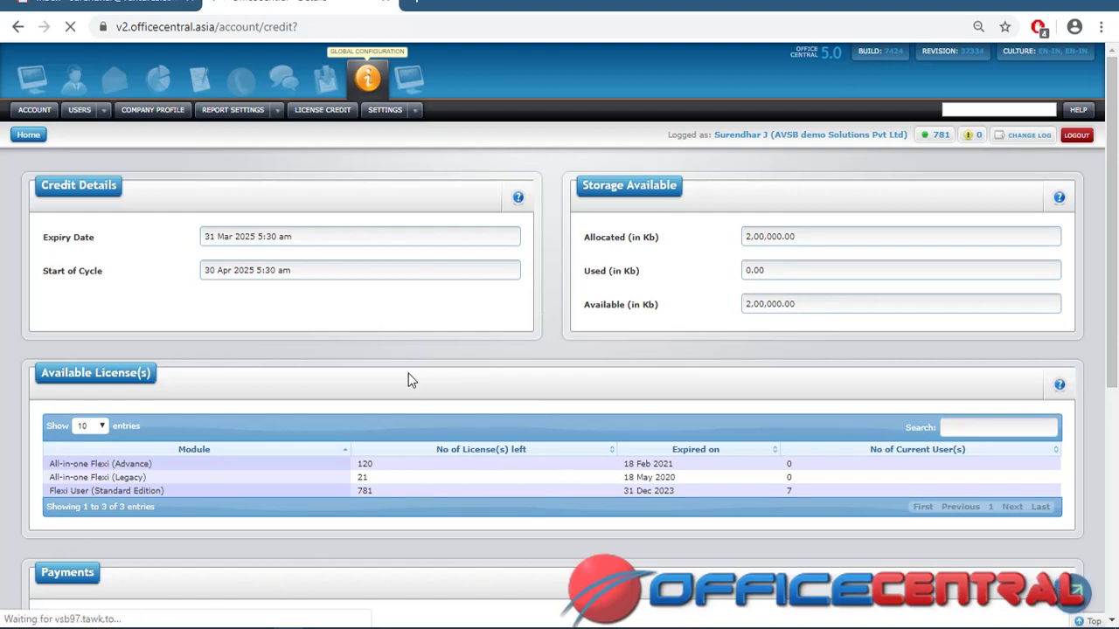
{"action": "left_click", "coordinate": [32, 116]}
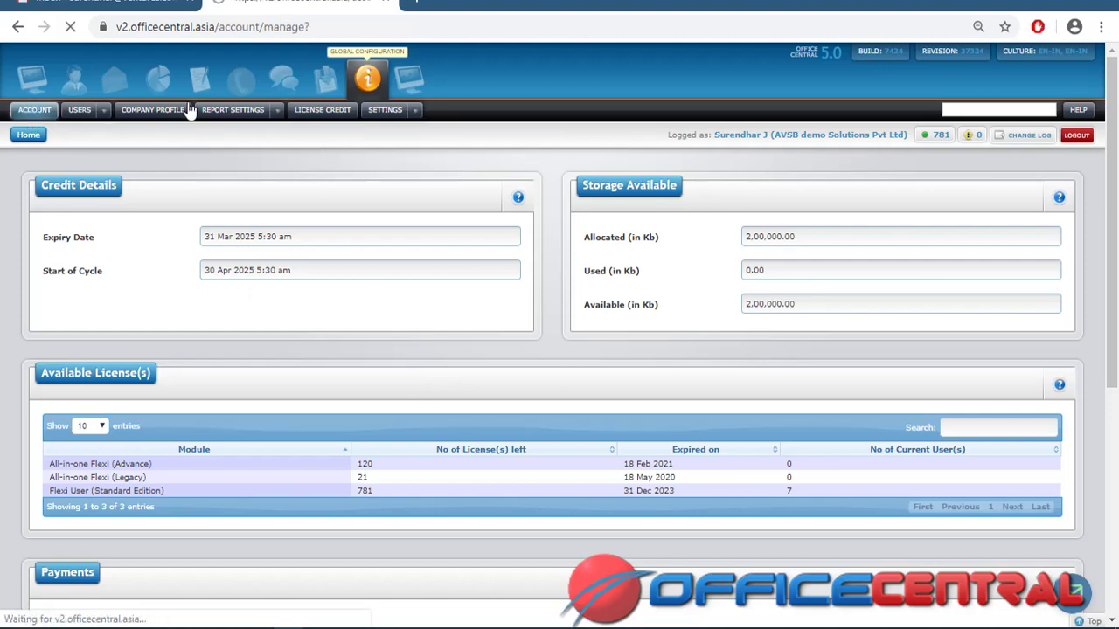